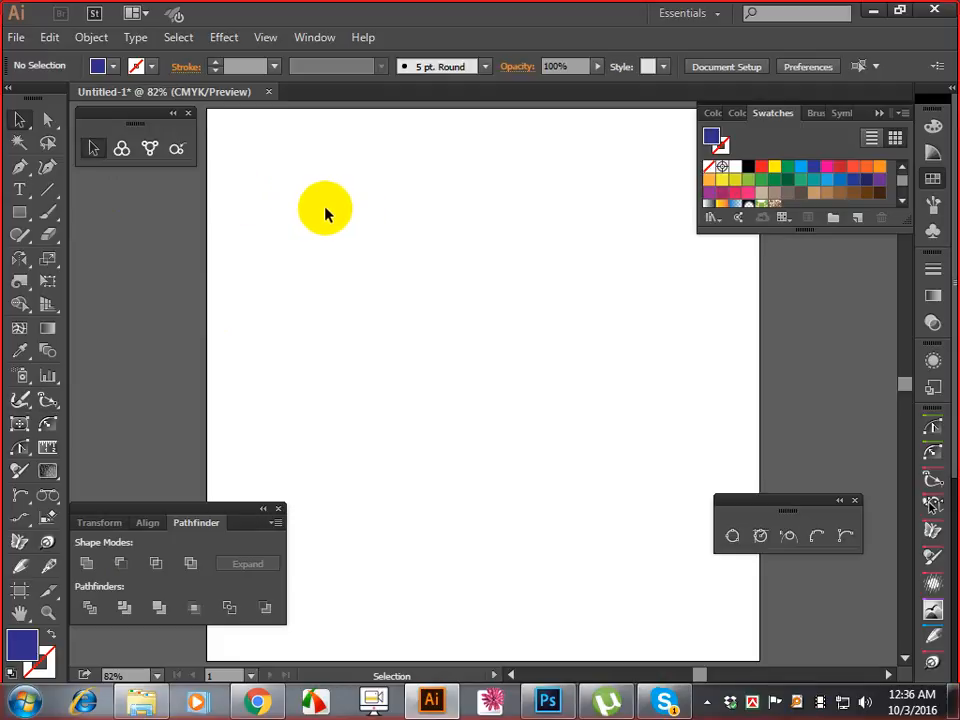
- Draw a blue square in the upper middle of the artboard and rotate it 45° into a diamond
click(25, 214)
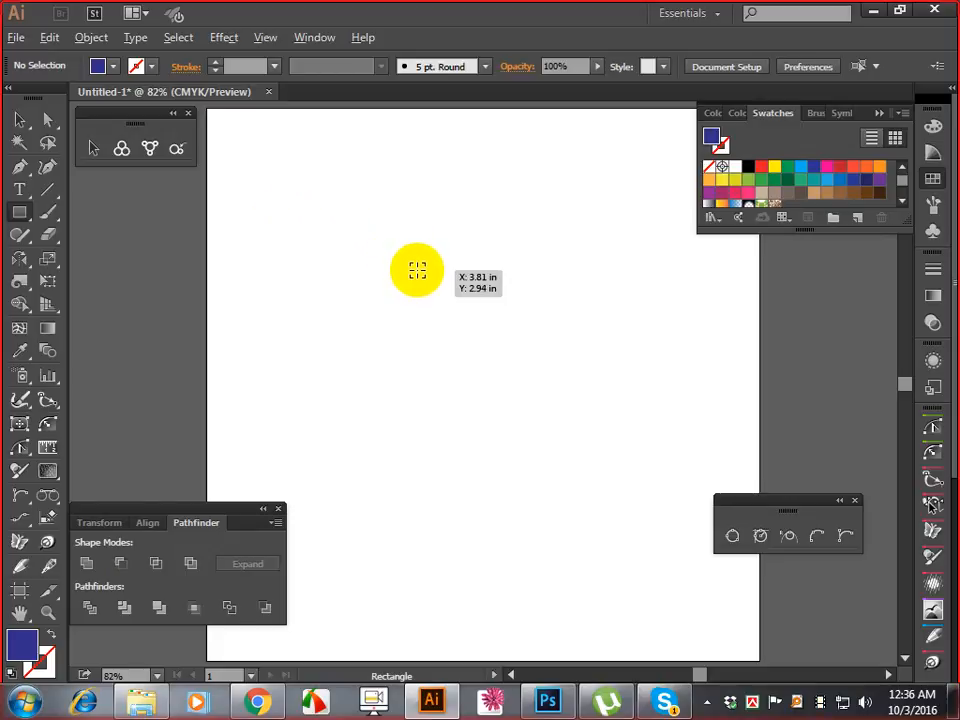
drag(456, 289, 500, 359)
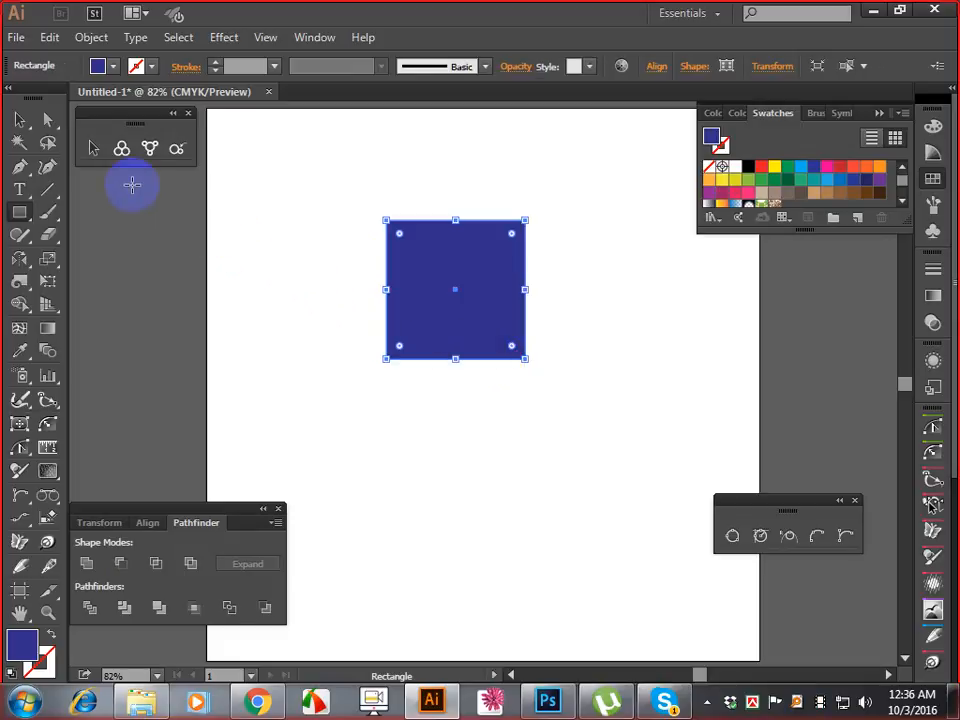
click(20, 119)
drag(531, 212, 434, 218)
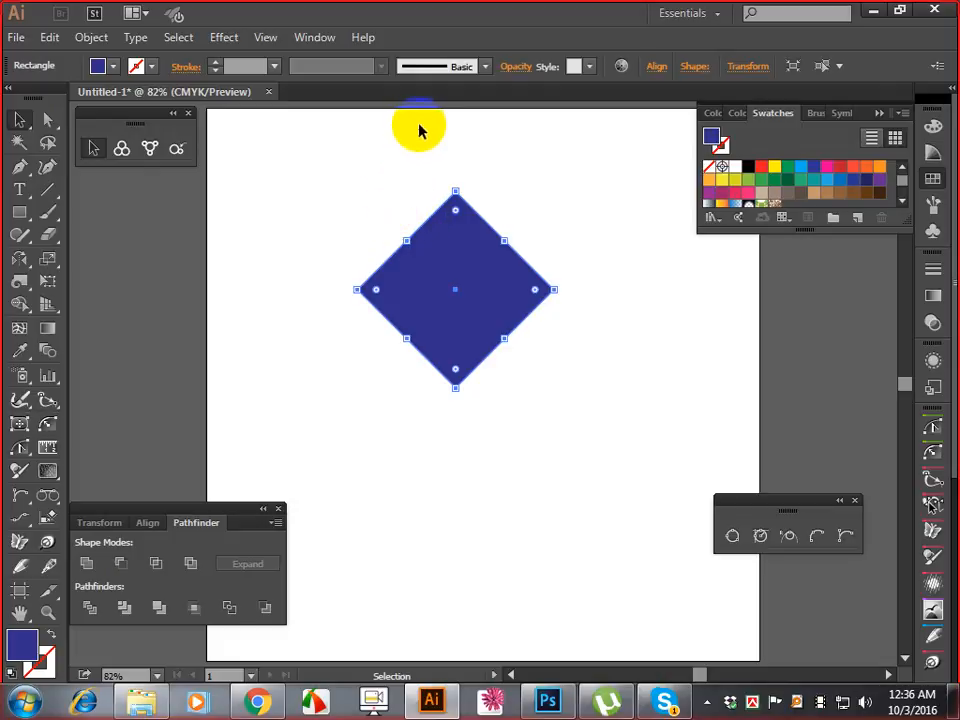
- Show the rulers and place a horizontal guide through the midpoints of the diamond's two upper sides
key(a)
key(ctrl+r)
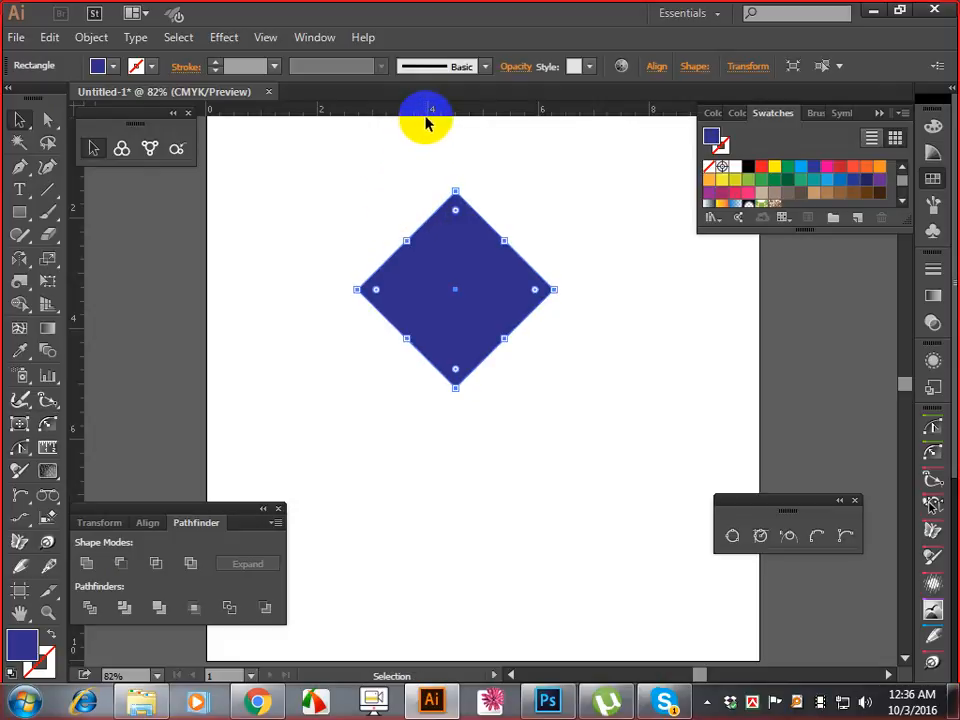
drag(428, 119, 462, 240)
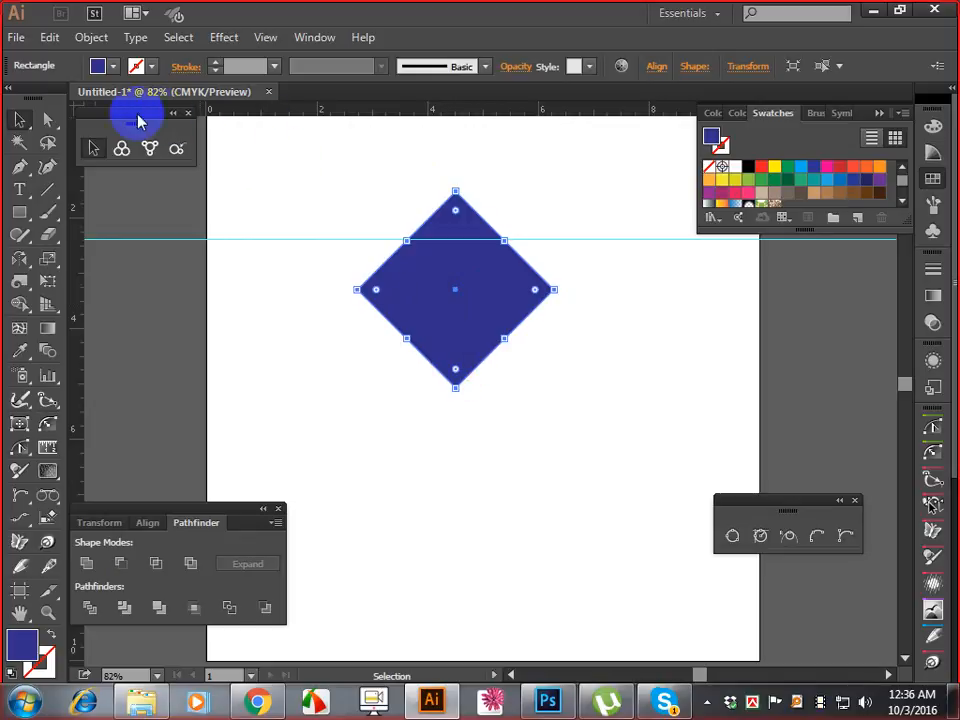
- Pull only the diamond's bottom anchor point straight down to stretch the shape into a kite
click(48, 120)
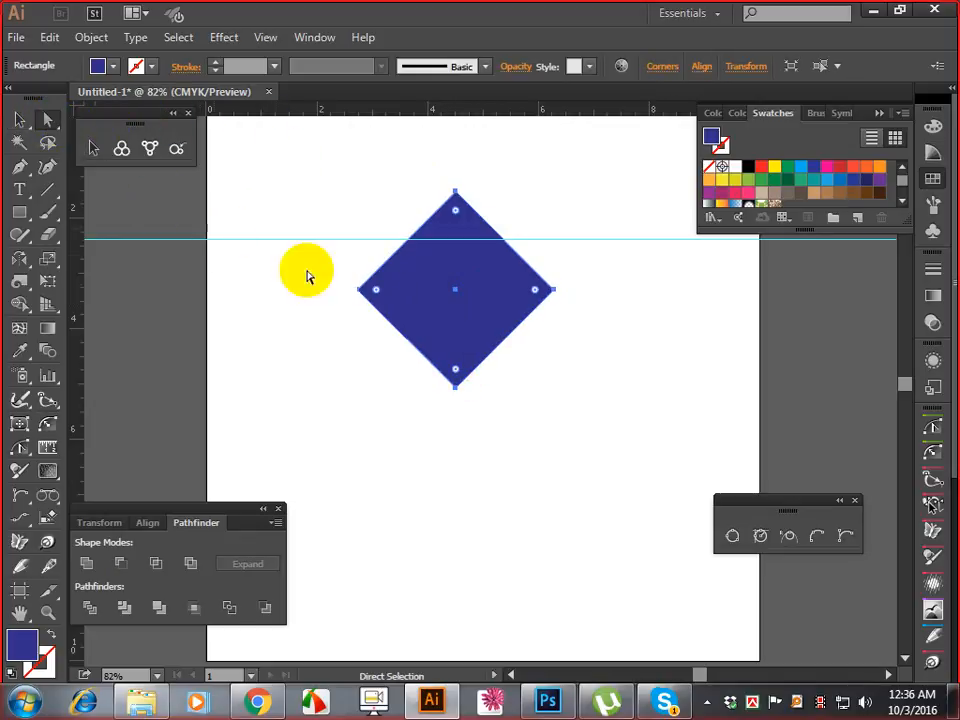
click(457, 387)
drag(458, 392, 457, 414)
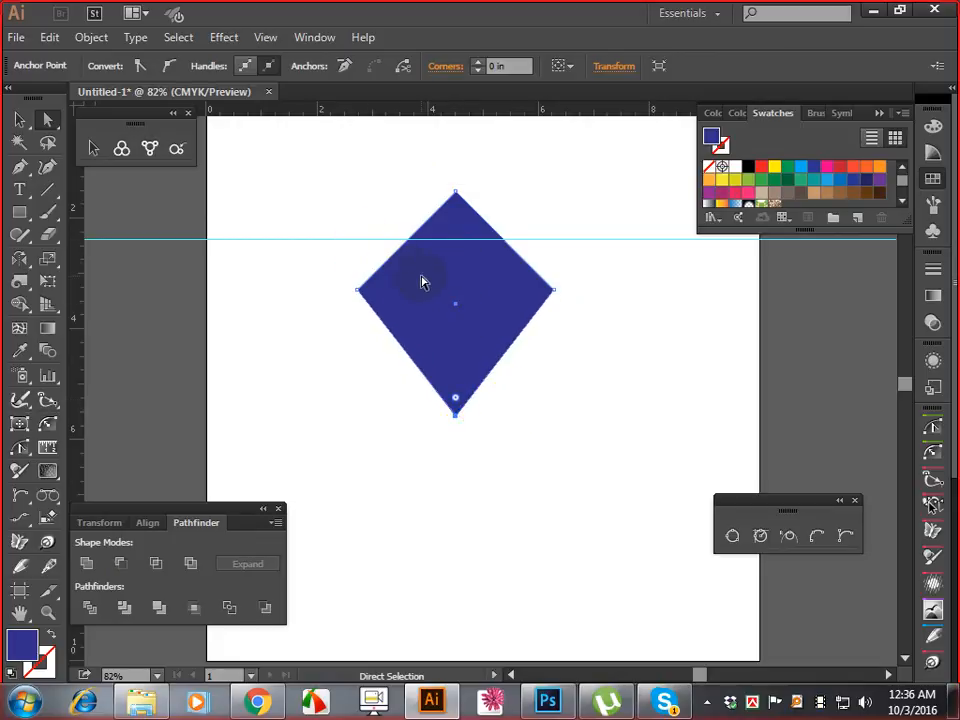
- Nudge the whole kite up until the upper side handles of its bounding box sit on the horizontal guide
click(21, 119)
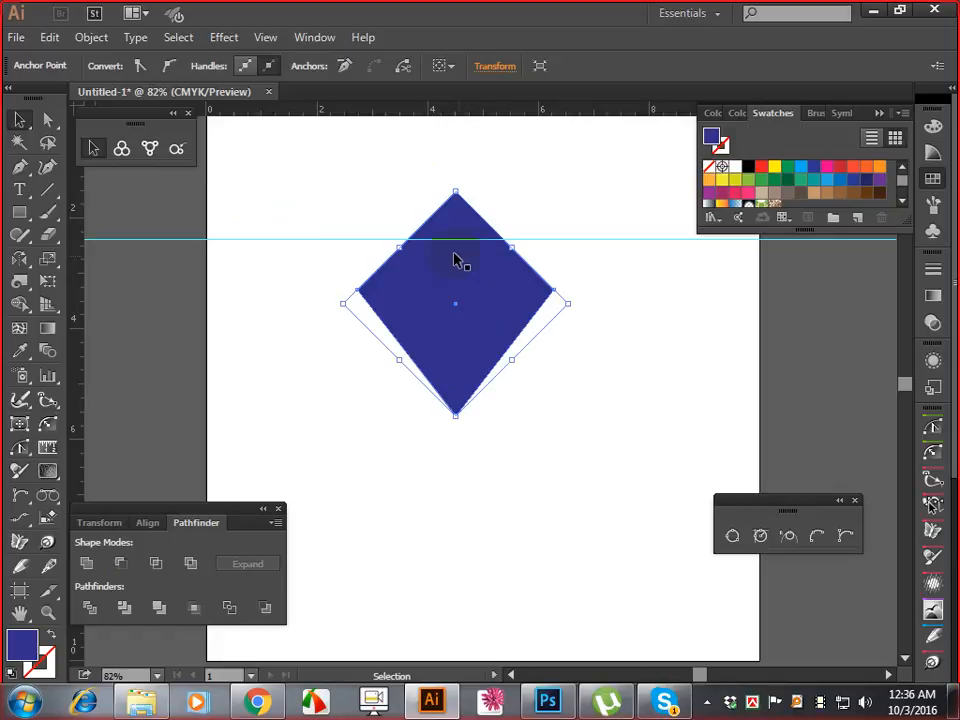
click(596, 296)
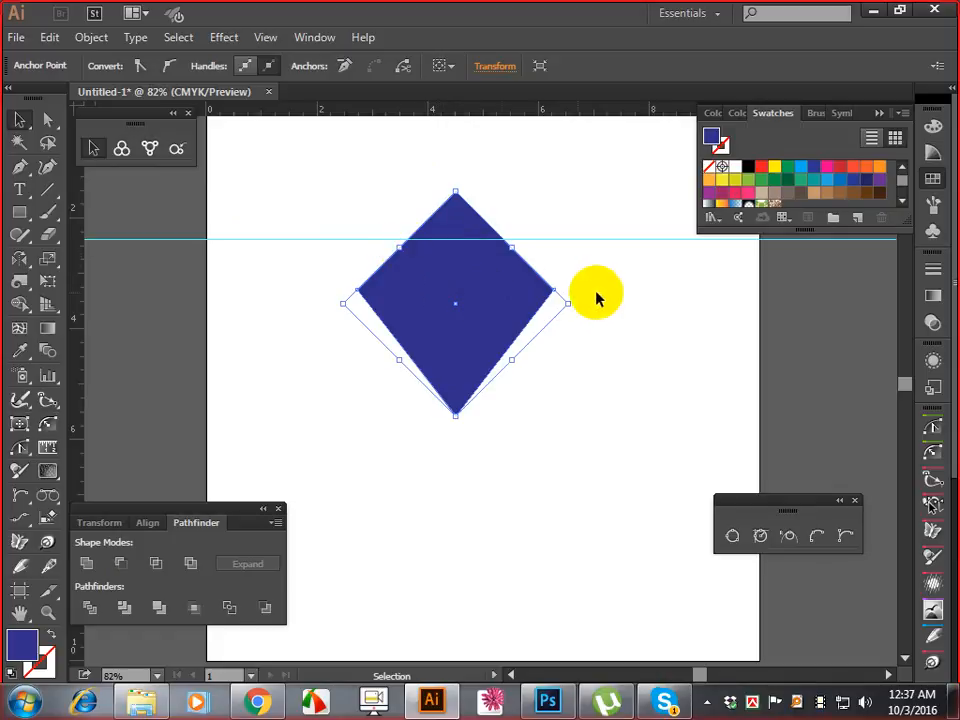
click(506, 300)
key(Up)
key(Up)
key(Up)
key(Up)
key(Up)
key(Up)
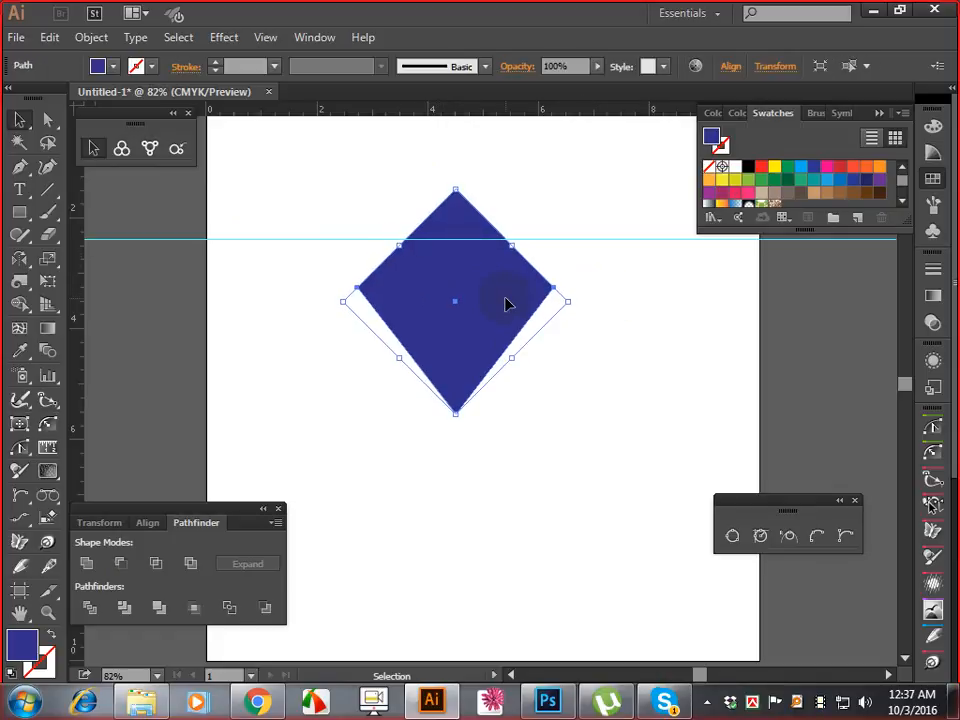
key(Up)
key(Up)
key(Up)
key(Up)
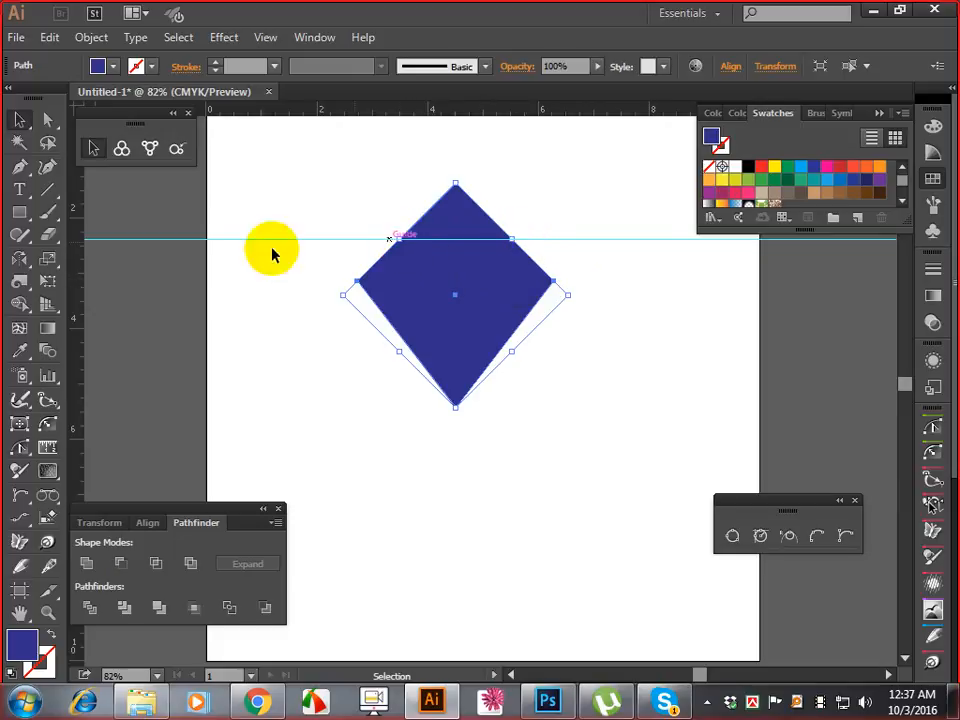
- Place vertical guides where the horizontal guide crosses the kite's two upper sides, and swap its fill and stroke to leave an outline
drag(82, 304, 400, 243)
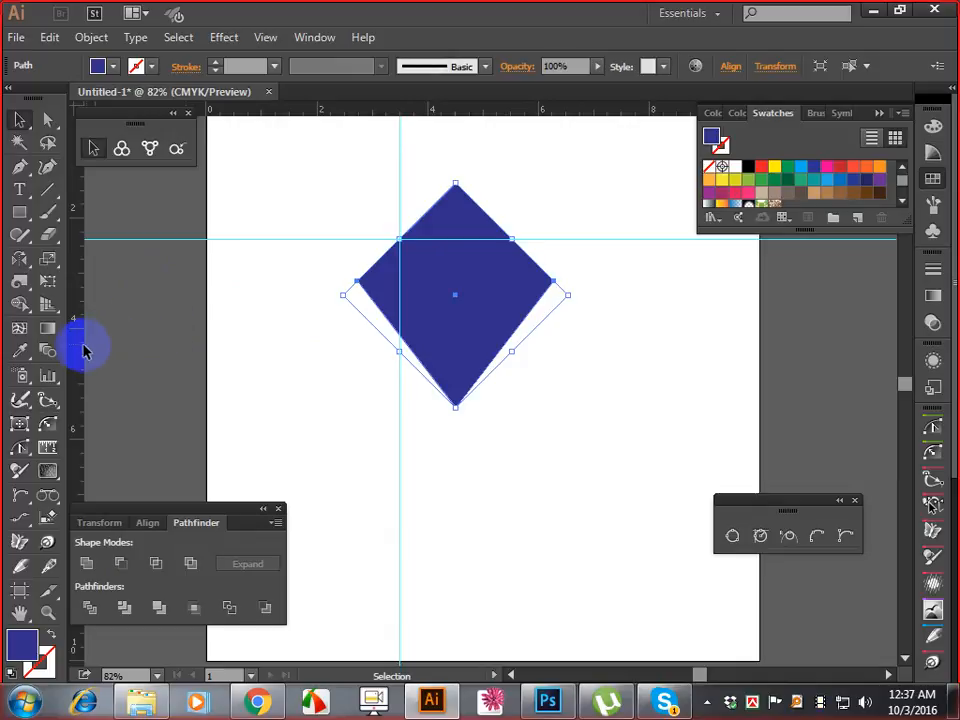
drag(81, 347, 512, 240)
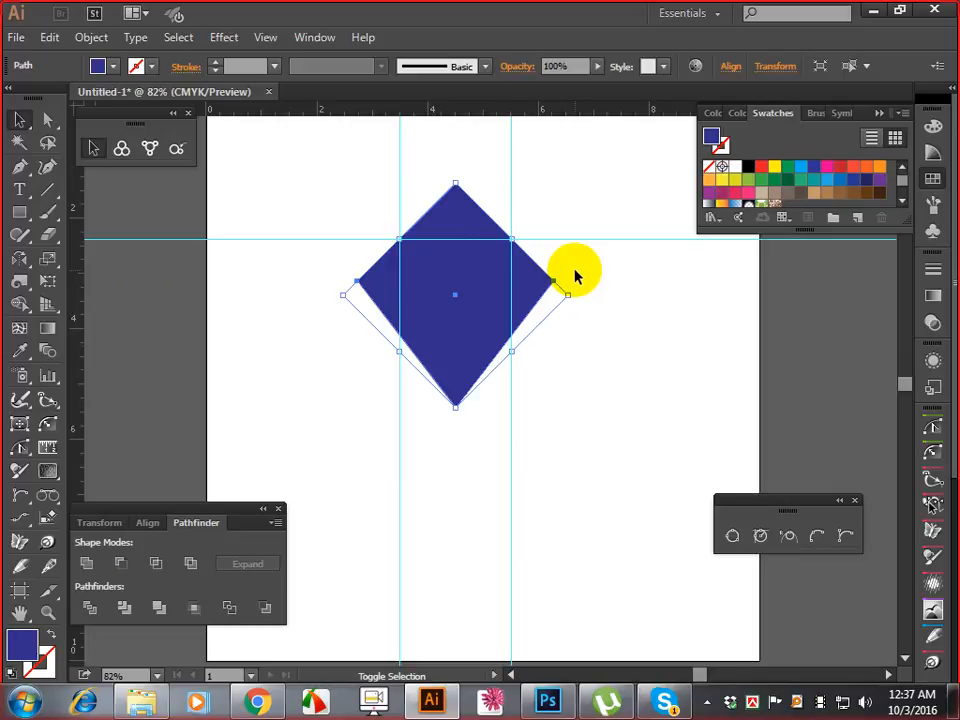
key(shift+x)
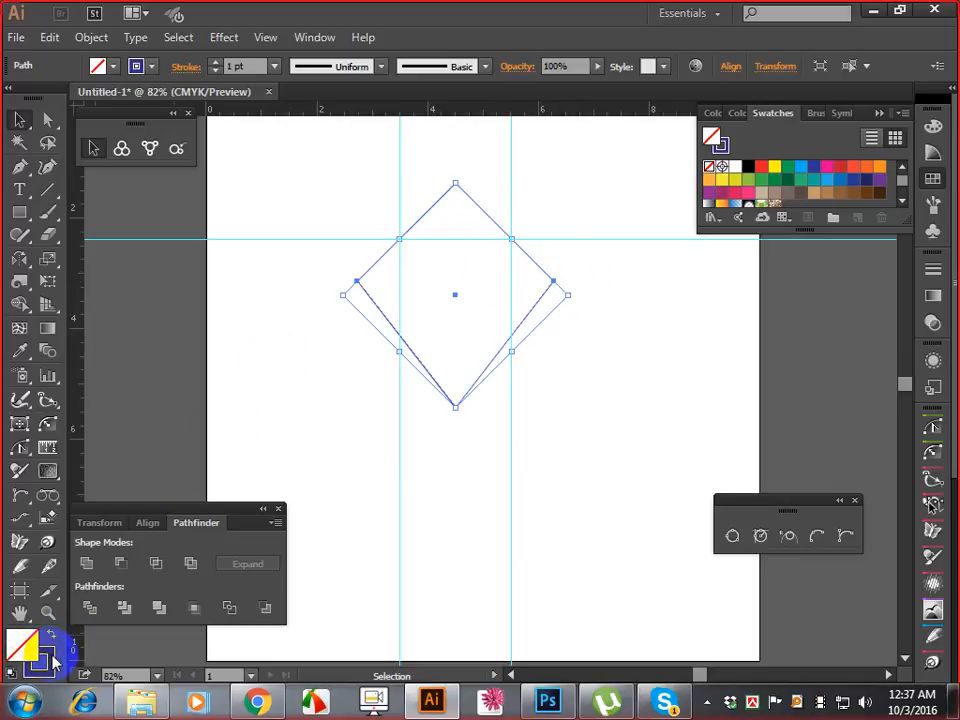
click(613, 296)
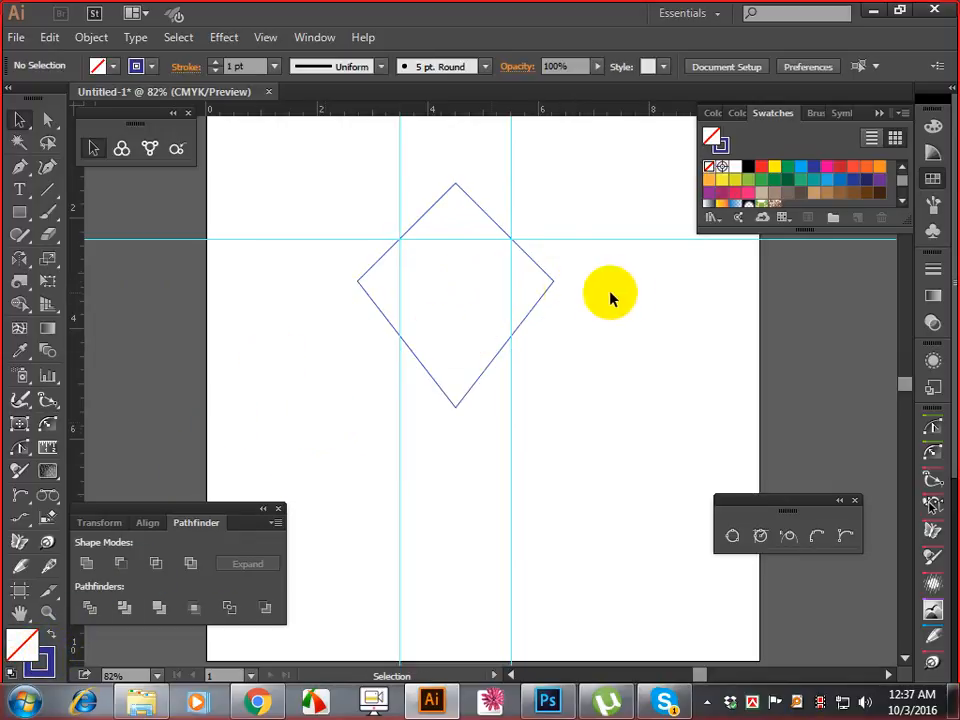
- Add anchor points where the guides cross the kite's upper sides and delete its top anchor to flatten the top
click(430, 216)
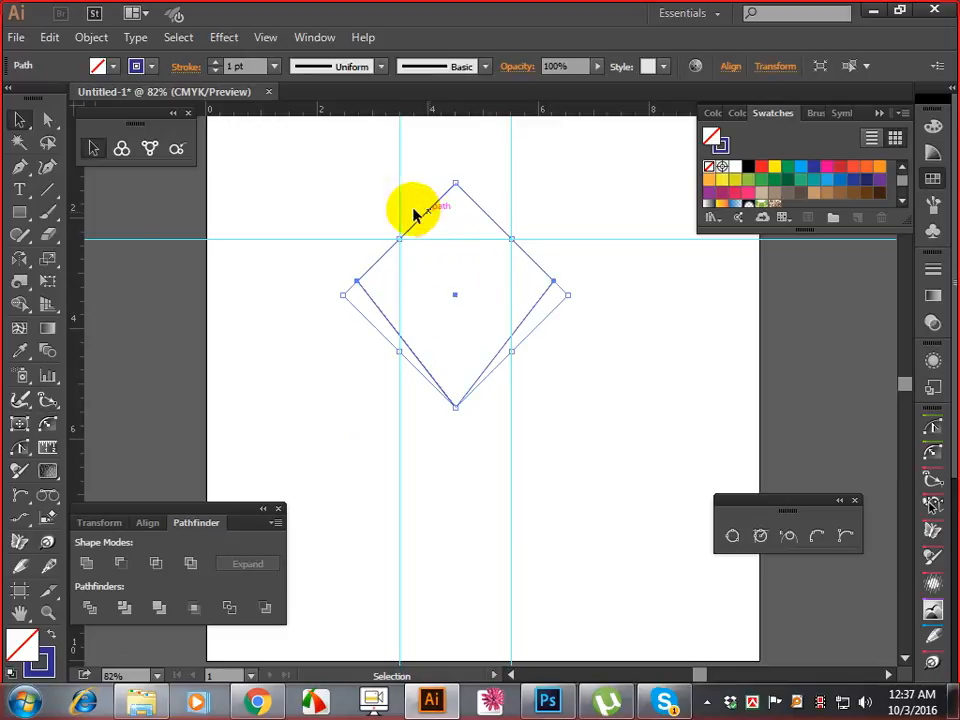
click(20, 167)
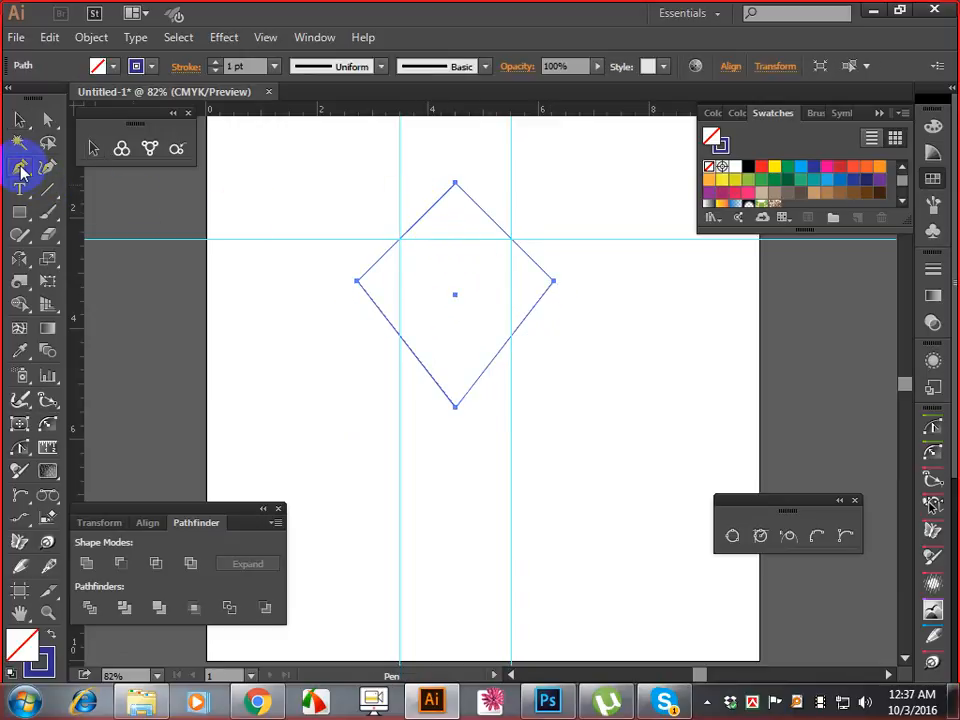
click(400, 240)
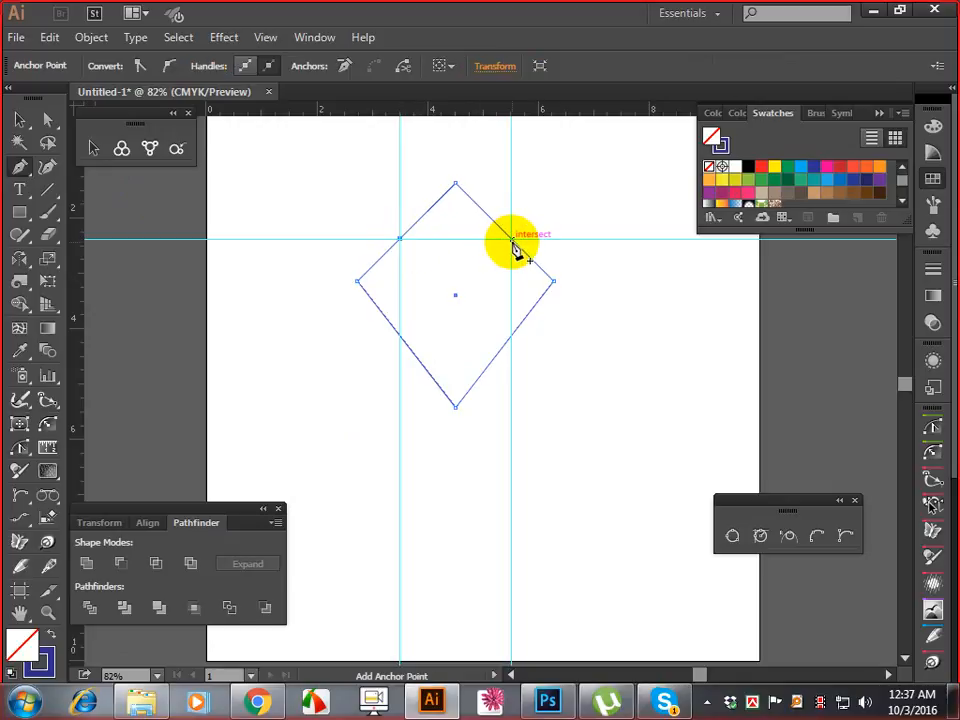
click(455, 186)
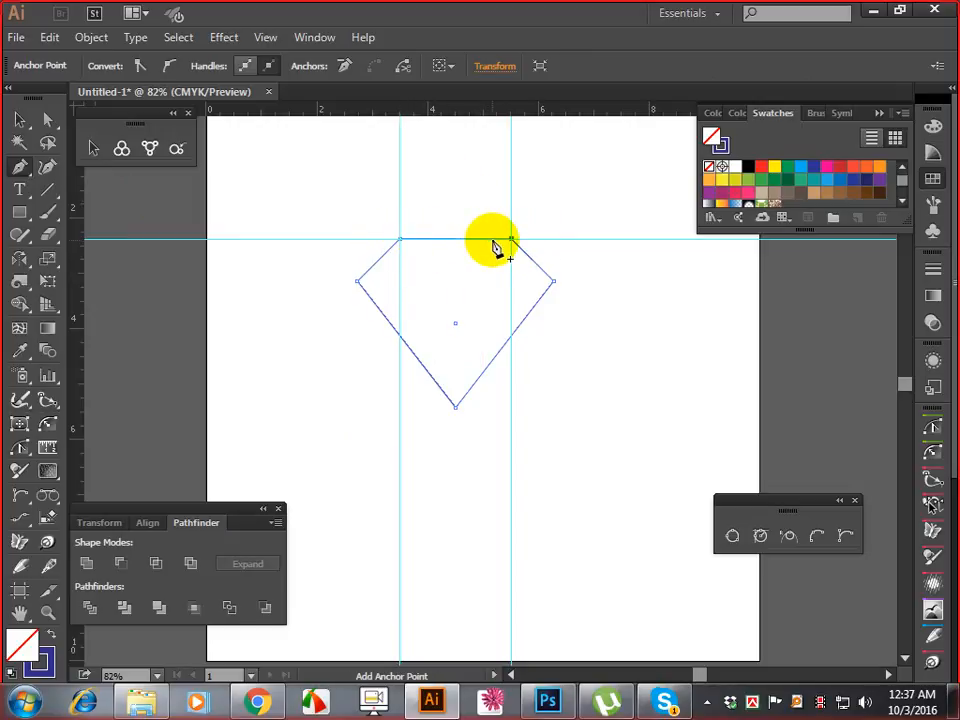
- Draw a horizontal line between the diamond's side corners and a short vertical line from its upper left side down to that line
click(47, 193)
drag(357, 280, 554, 281)
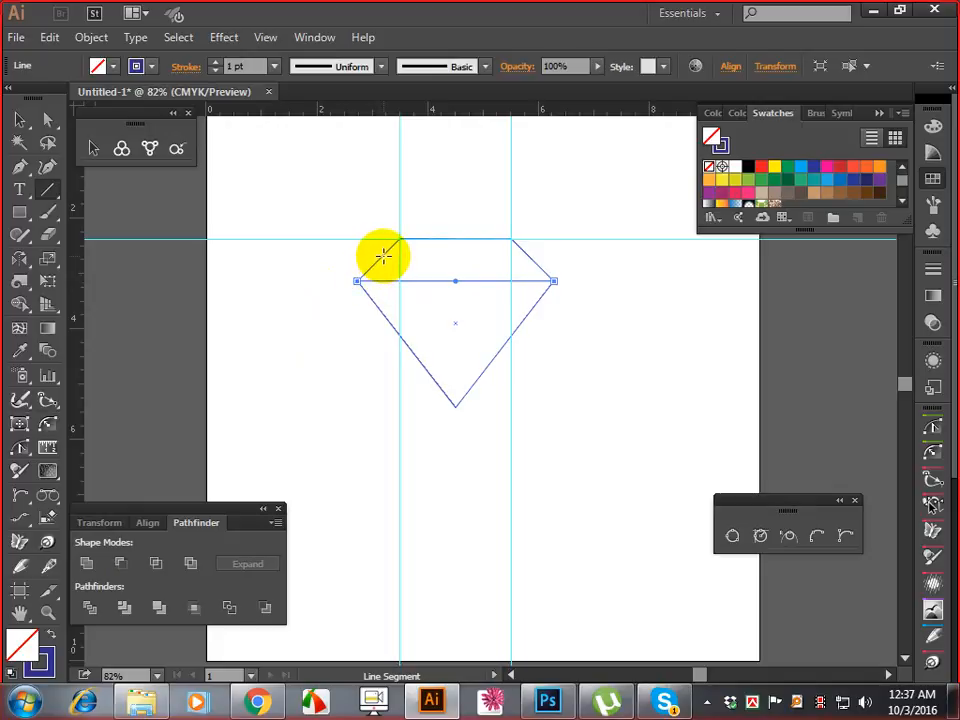
drag(383, 254, 383, 280)
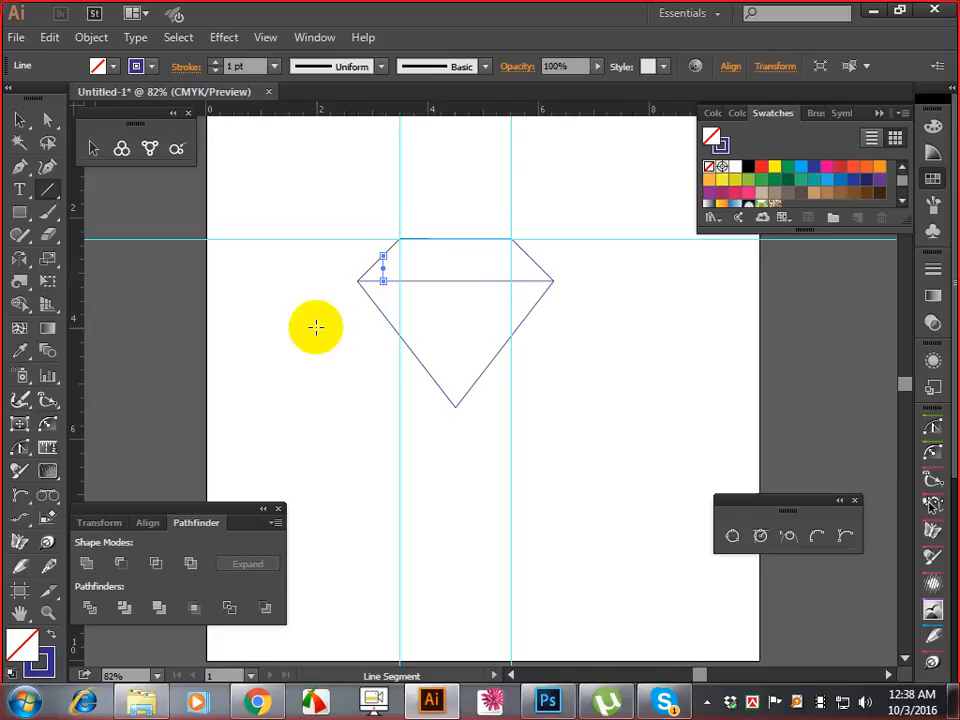
- Nudge the short vertical line slightly to the right
click(19, 119)
click(339, 304)
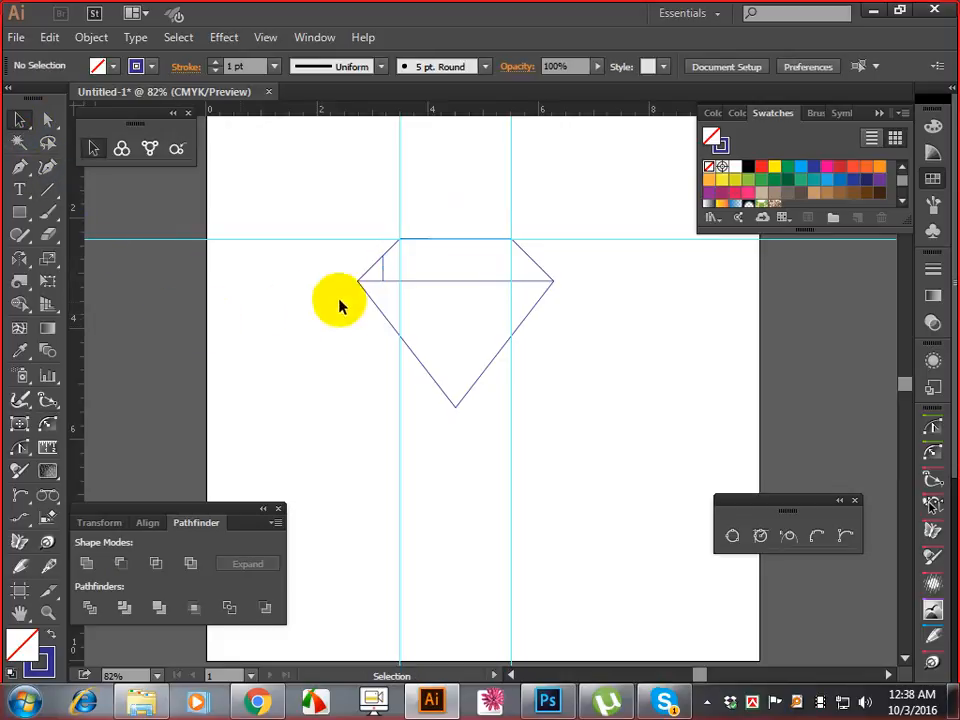
click(383, 274)
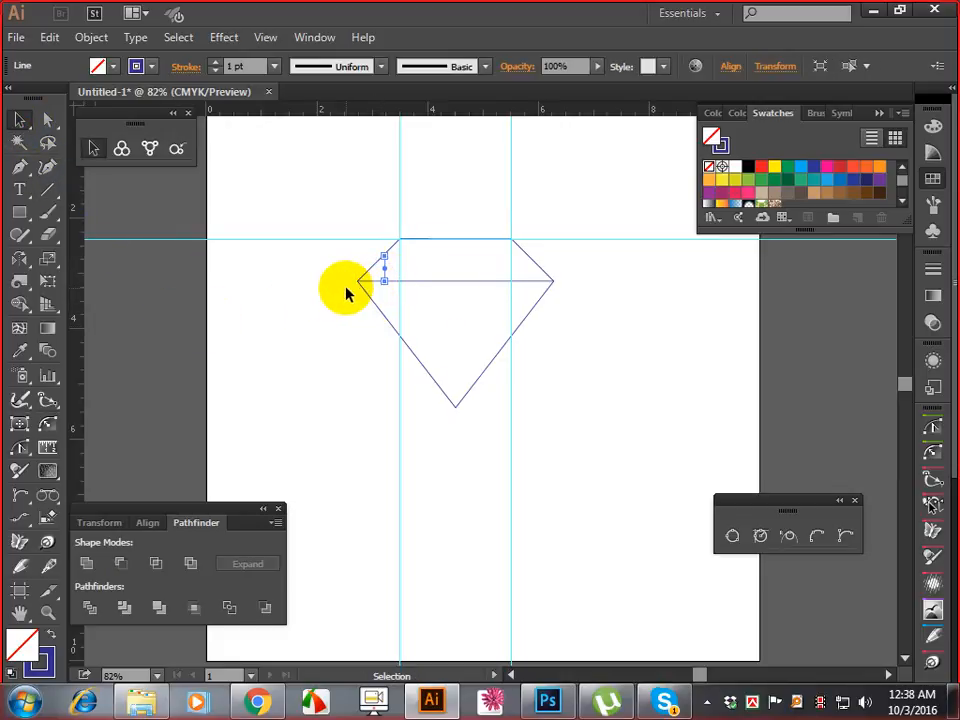
click(347, 293)
- Reflect a copy of the short vertical line across the vertical axis through the diamond's bottom tip
click(386, 276)
click(20, 262)
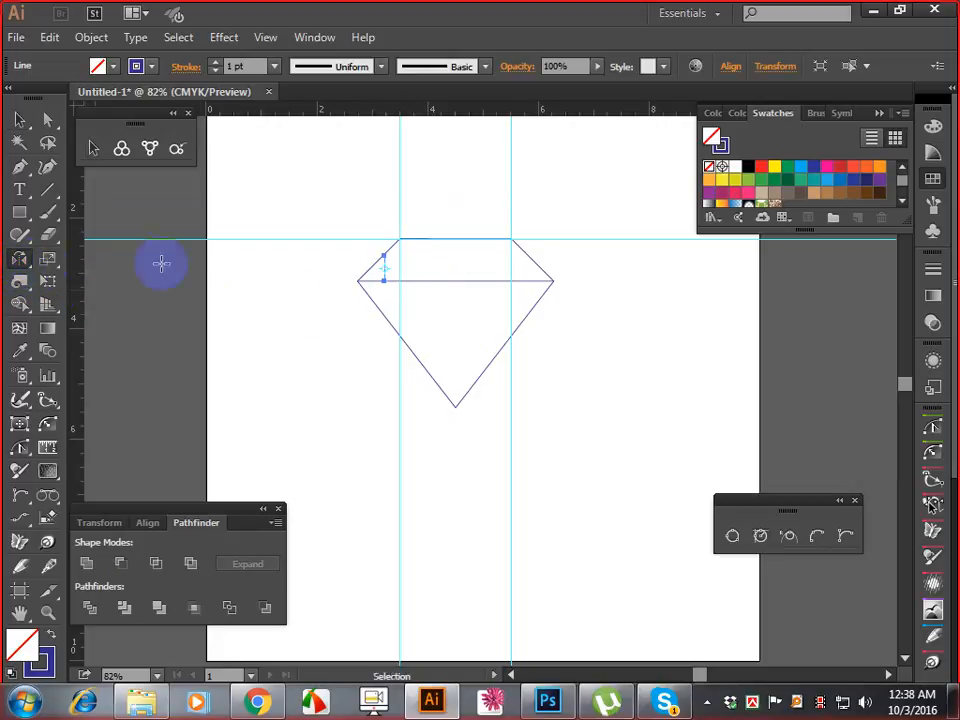
alt+click(455, 406)
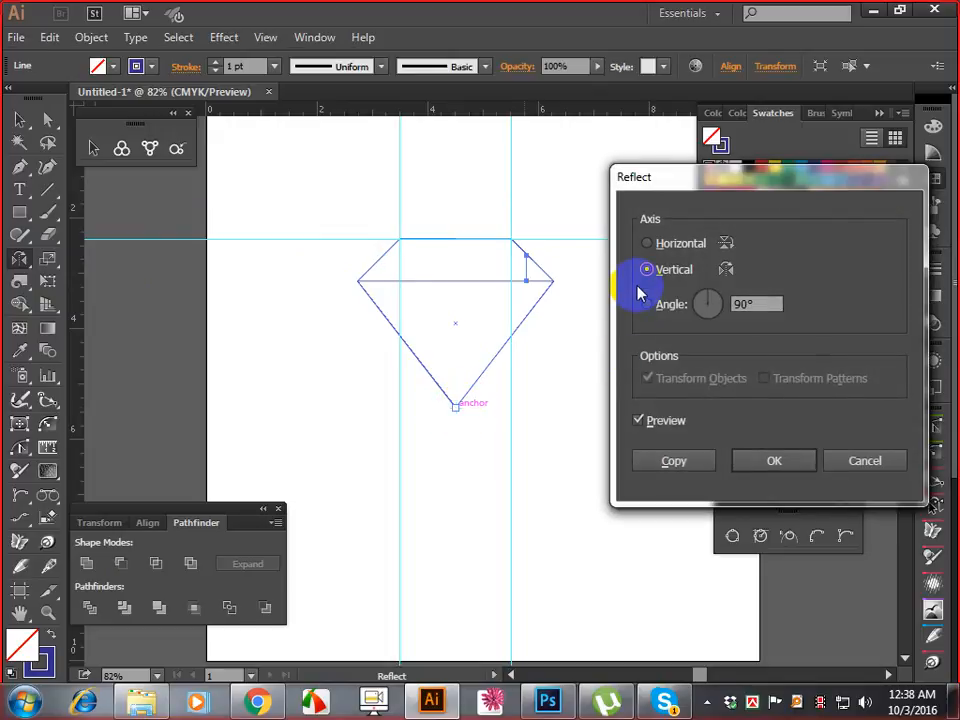
click(673, 462)
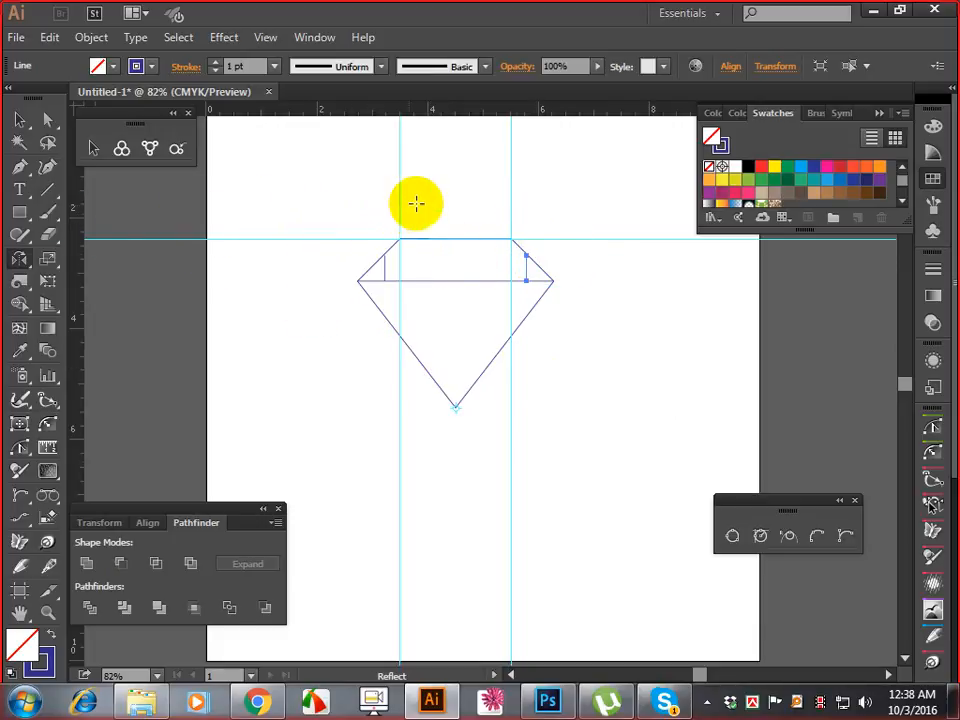
click(20, 122)
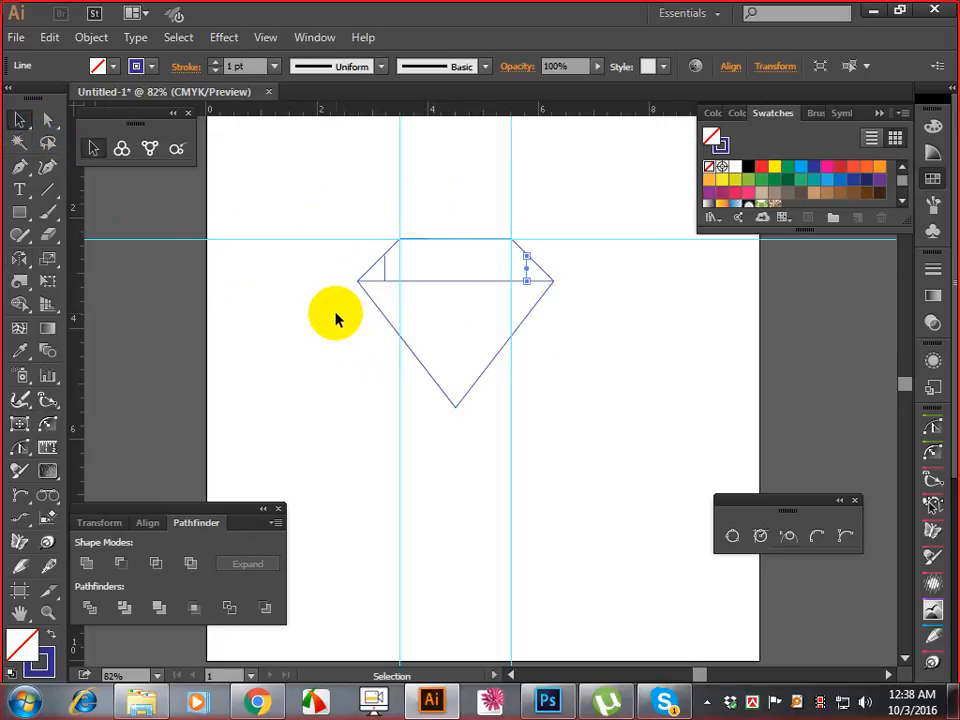
- Draw a slanted facet line from the lower end of the left vertical line to the diamond's lower left side
click(48, 190)
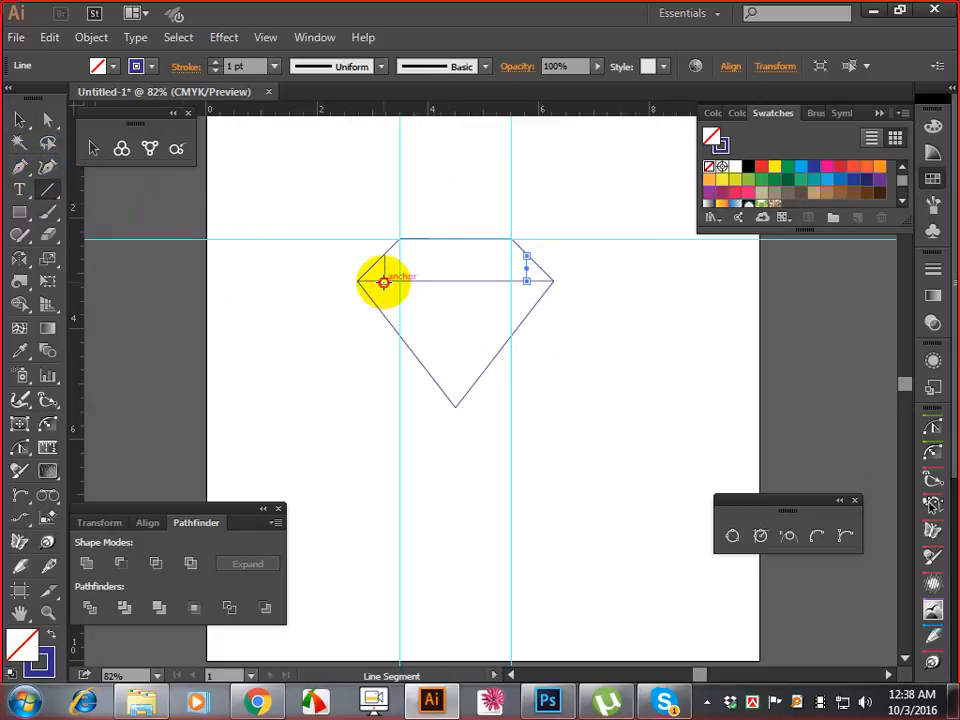
drag(384, 282, 424, 362)
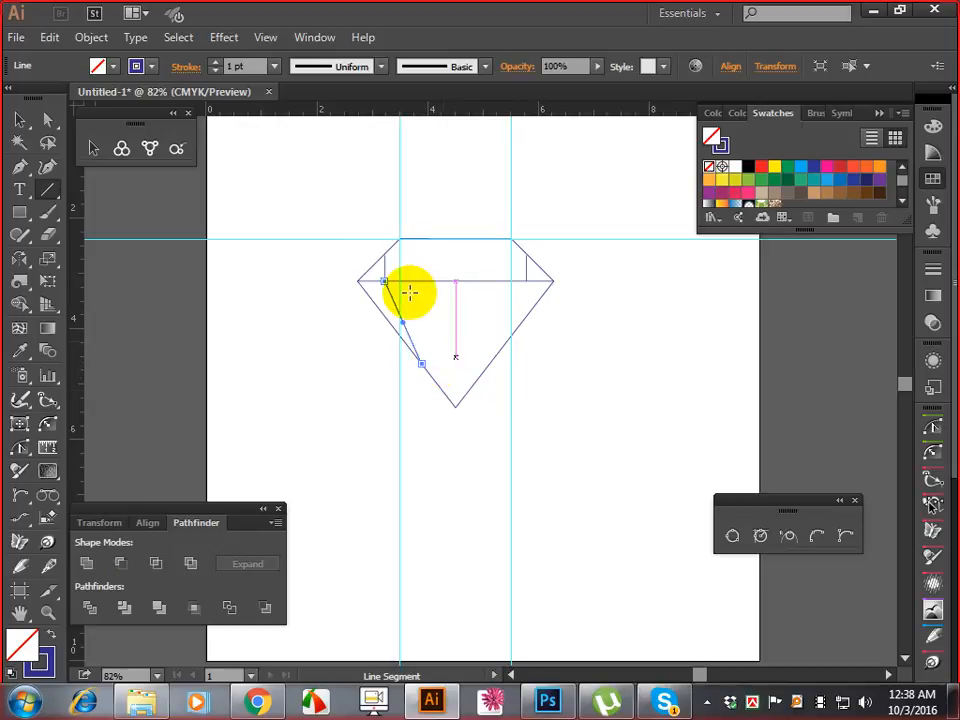
click(20, 120)
click(123, 227)
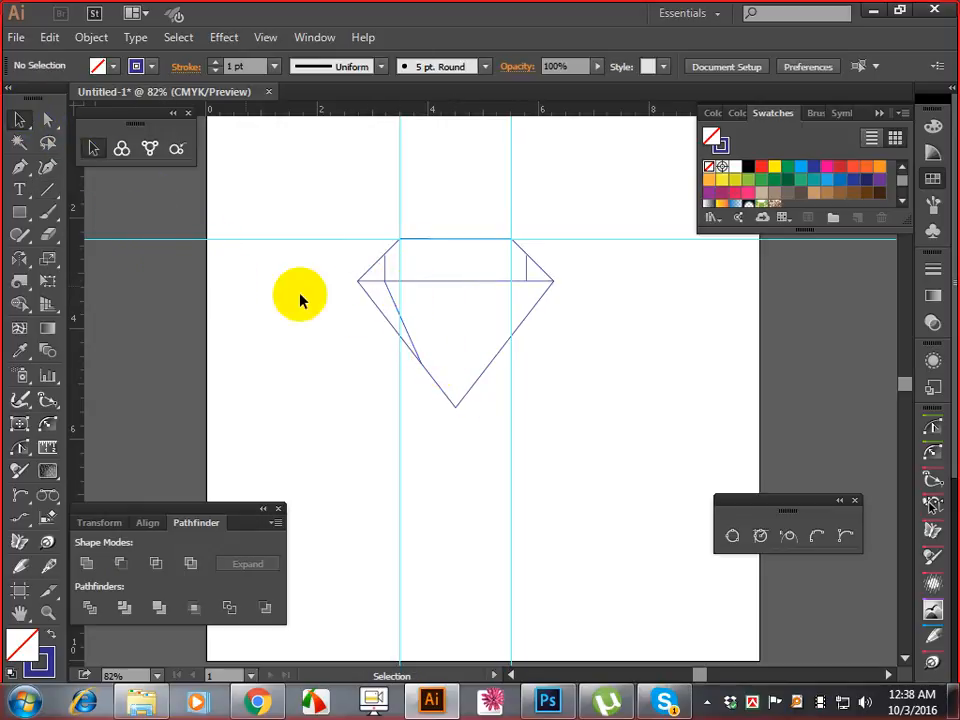
- Reflect a copy of the slanted facet line across the vertical axis through the diamond's bottom tip
click(394, 305)
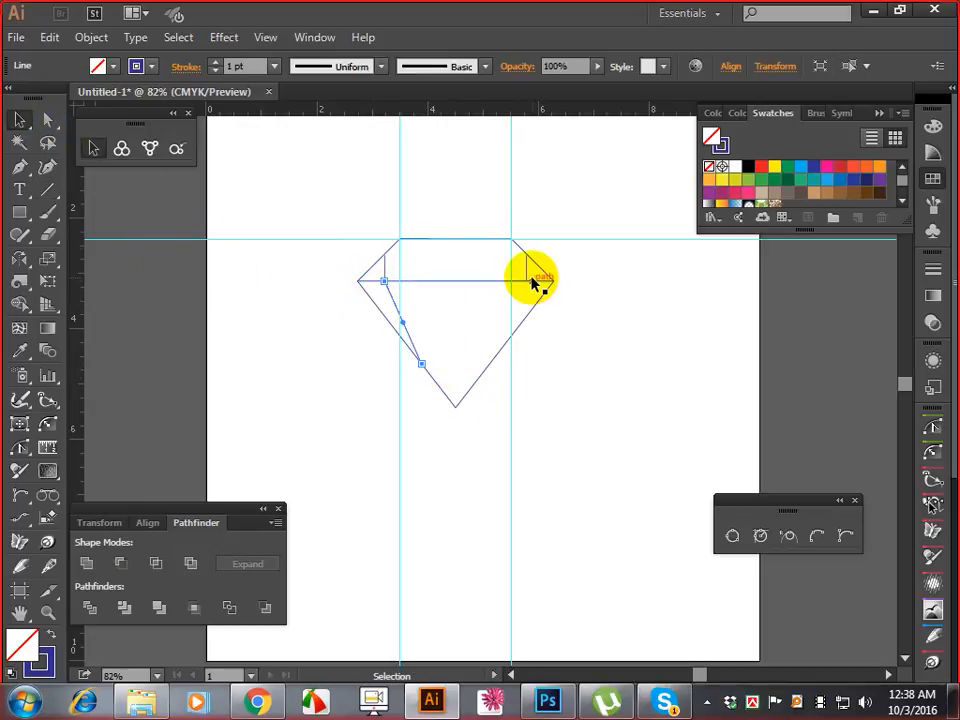
click(19, 258)
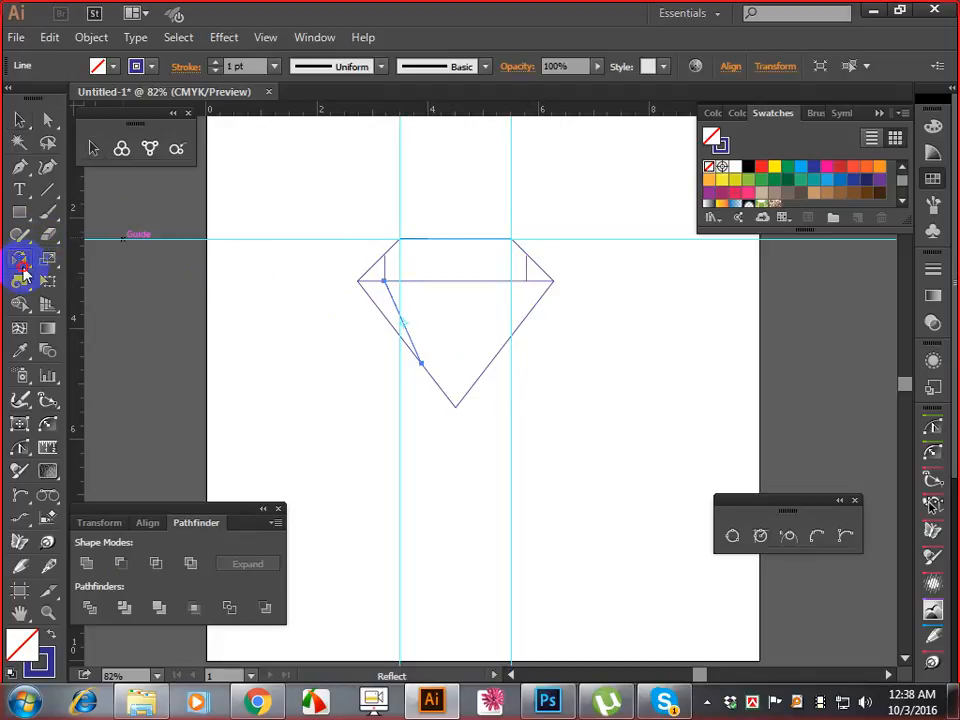
alt+click(455, 406)
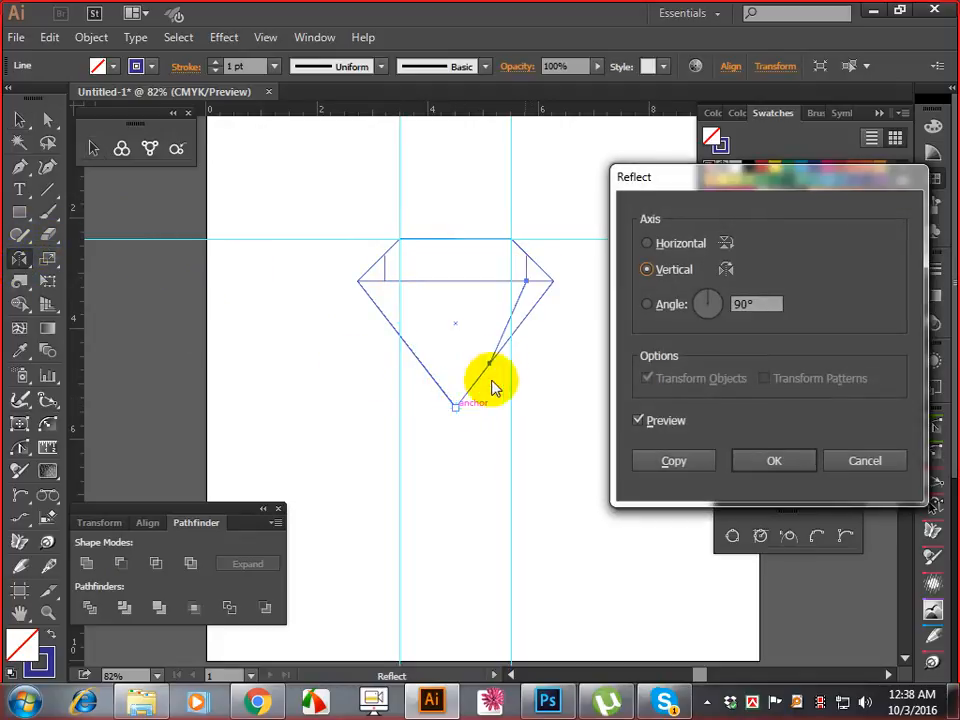
click(671, 461)
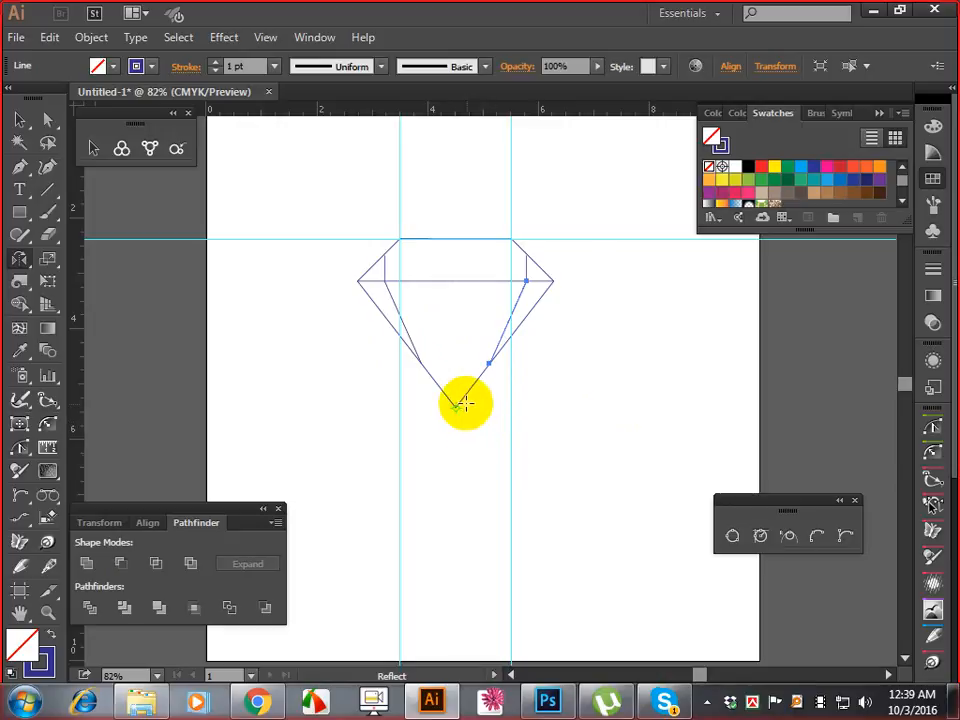
- Draw a facet line from the horizontal line, left of centre, to the diamond's bottom tip and reflect a copy across the tip's vertical axis
click(47, 189)
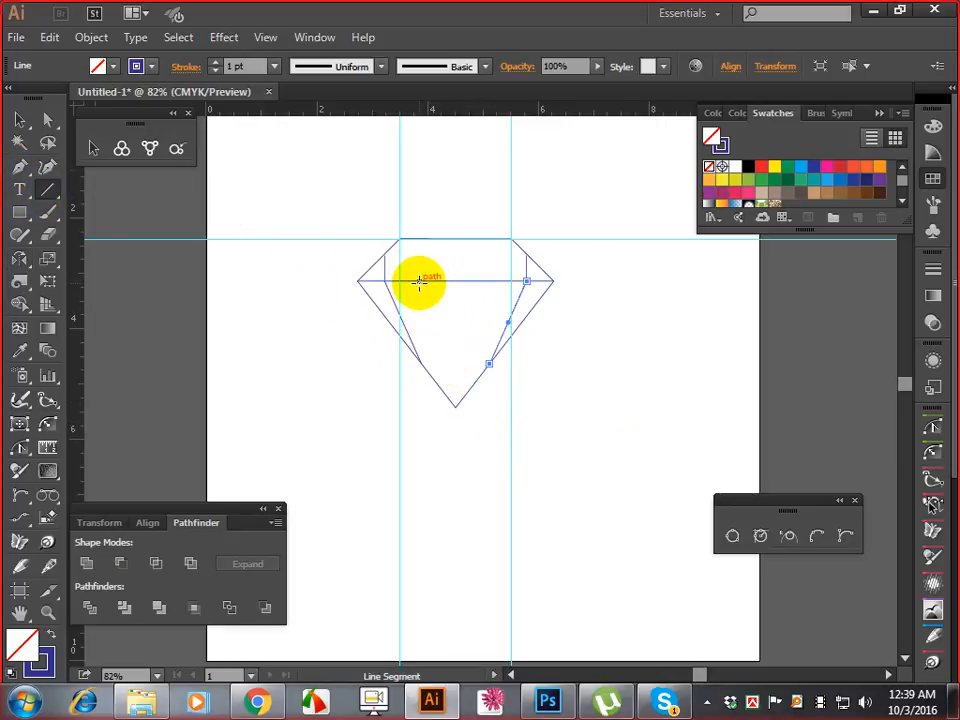
drag(418, 283, 456, 406)
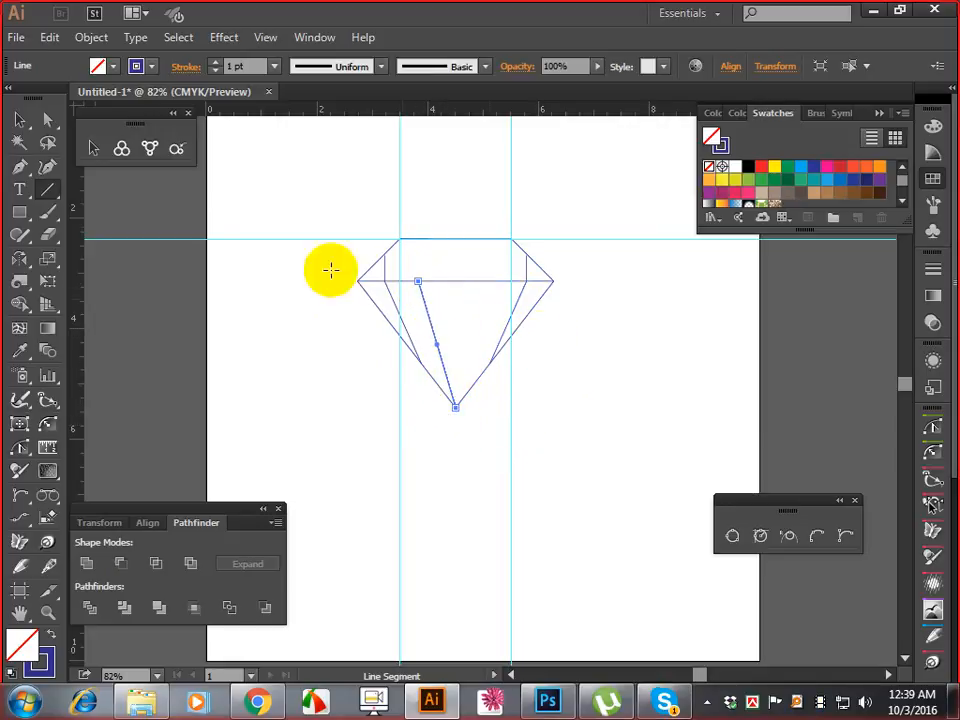
click(20, 258)
click(455, 406)
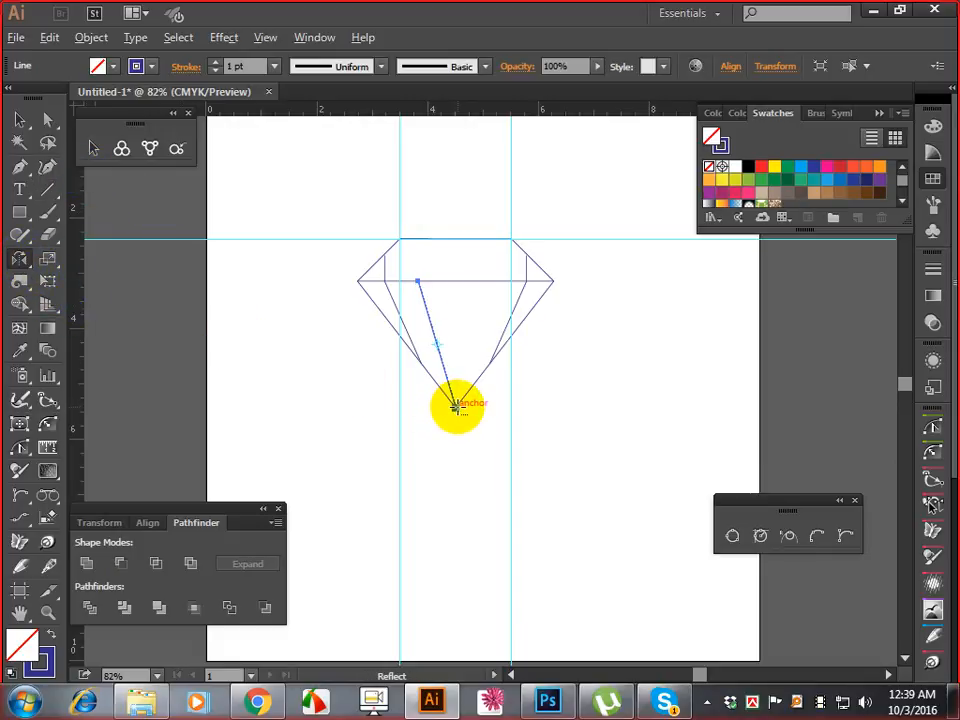
click(643, 452)
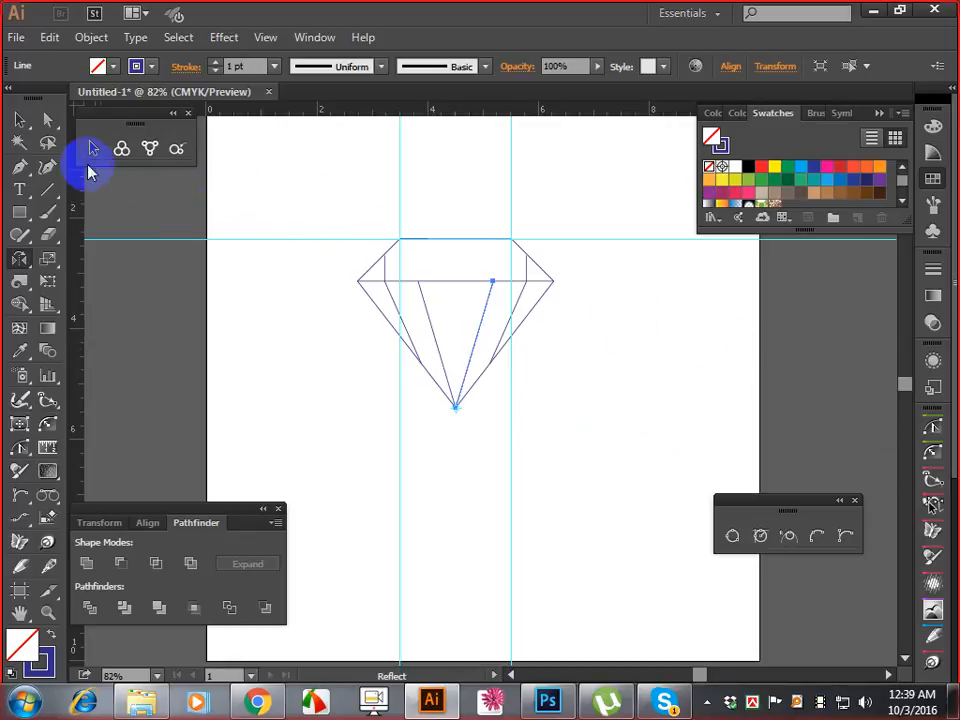
click(20, 120)
- Draw two short facet lines about 0.4 in long from the upper and lower left edges, meeting on the horizontal line near the left corner
click(48, 190)
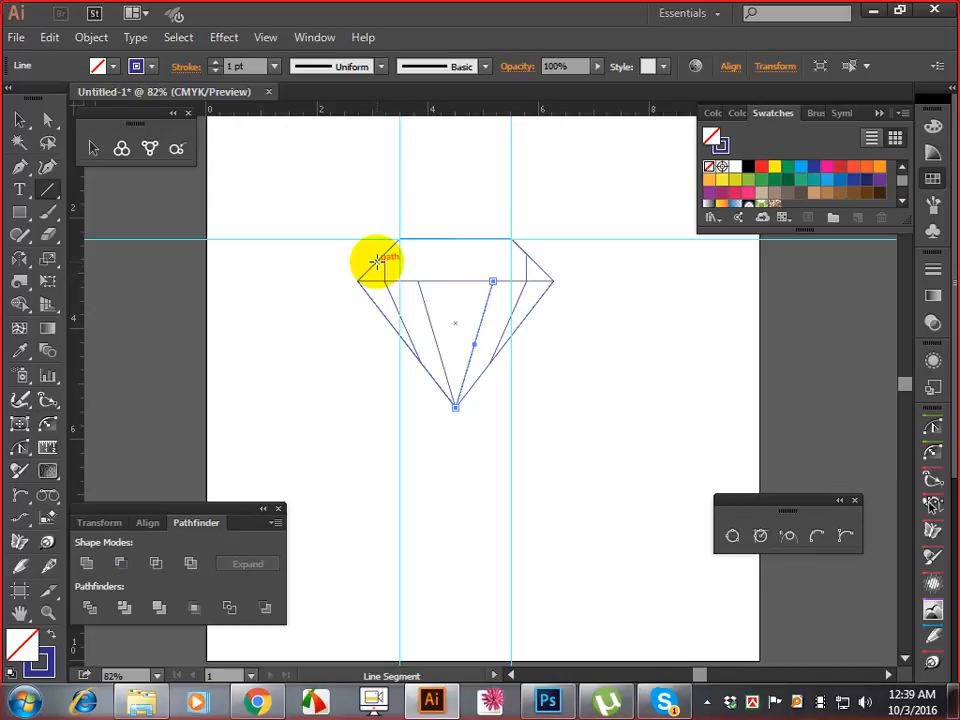
drag(376, 261, 371, 280)
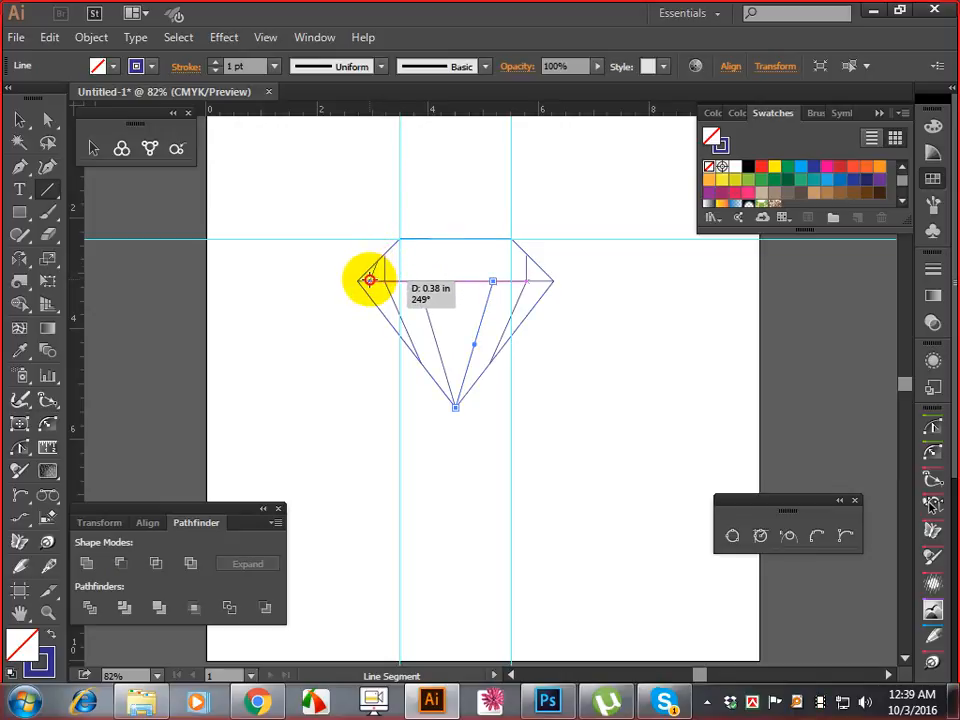
drag(367, 278, 366, 280)
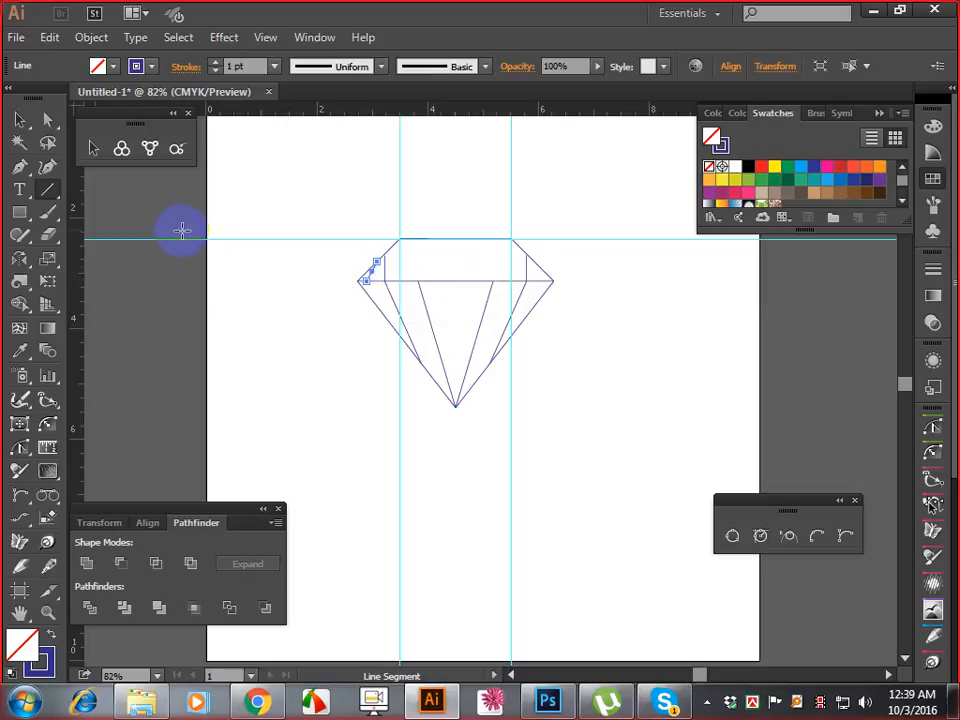
key(ctrl+equal)
key(ctrl+equal)
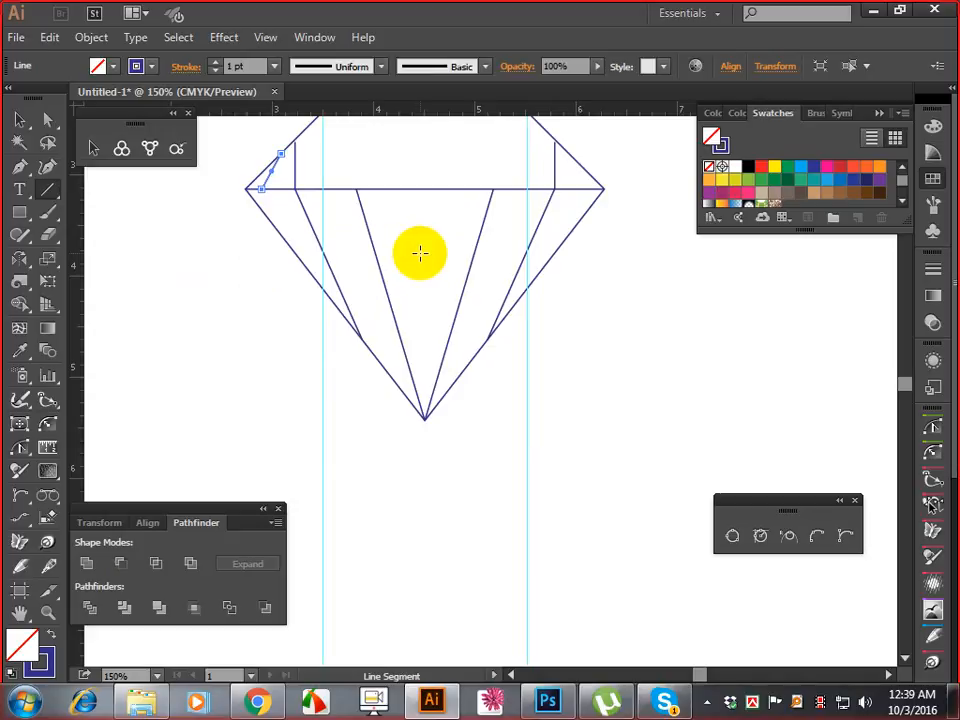
drag(465, 236, 532, 380)
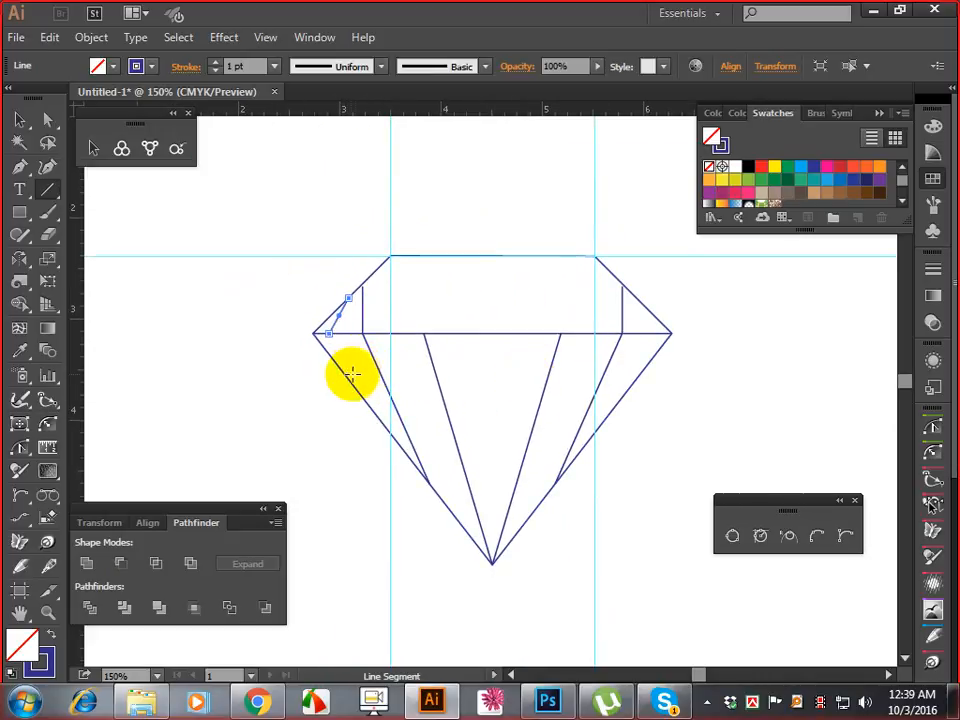
drag(345, 376, 326, 333)
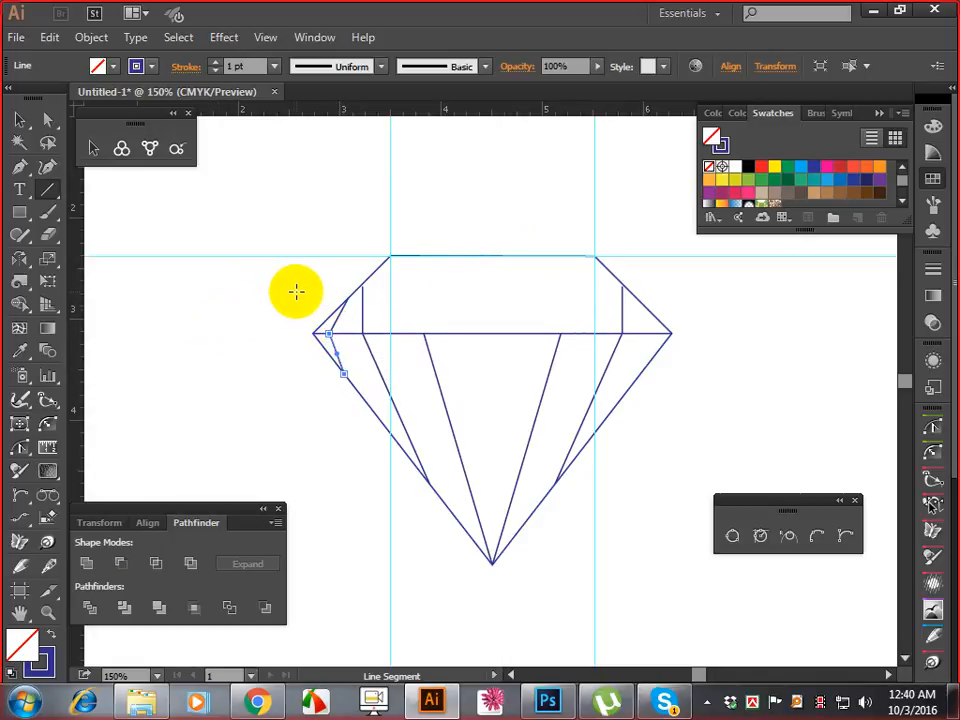
- Reflect a copy of both short left-corner facet lines across the vertical axis through the diamond's bottom tip
click(19, 119)
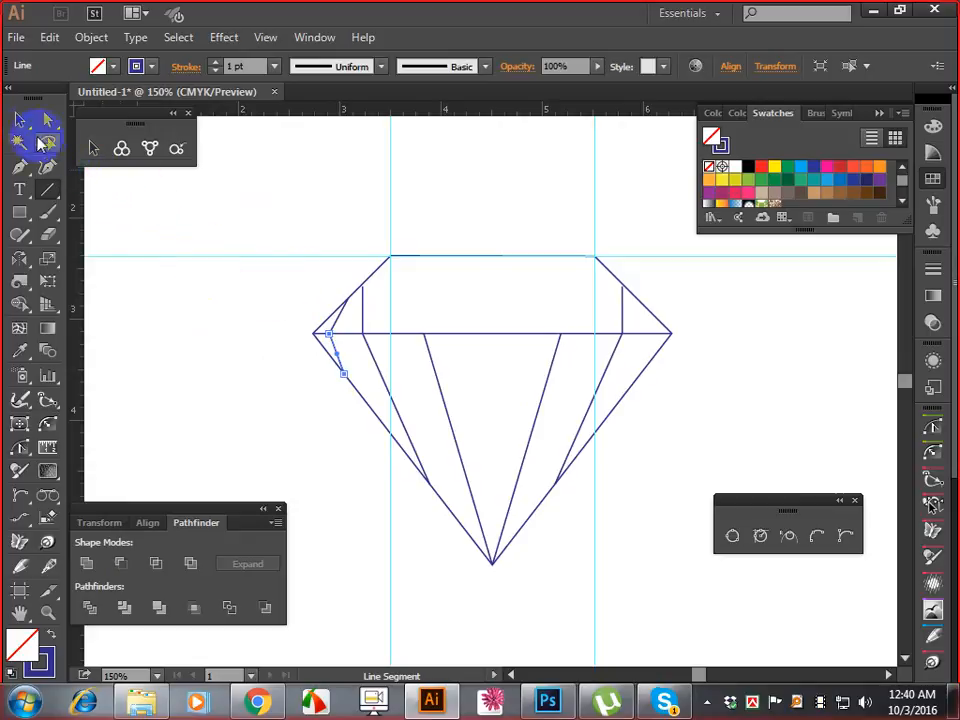
shift+click(338, 321)
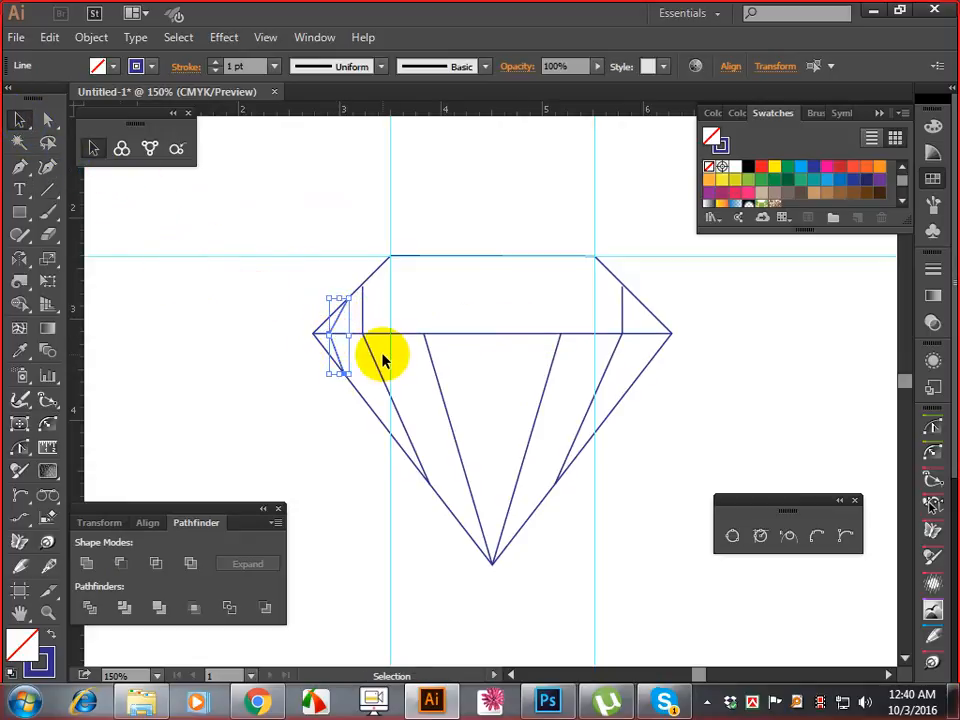
key(ctrl+j)
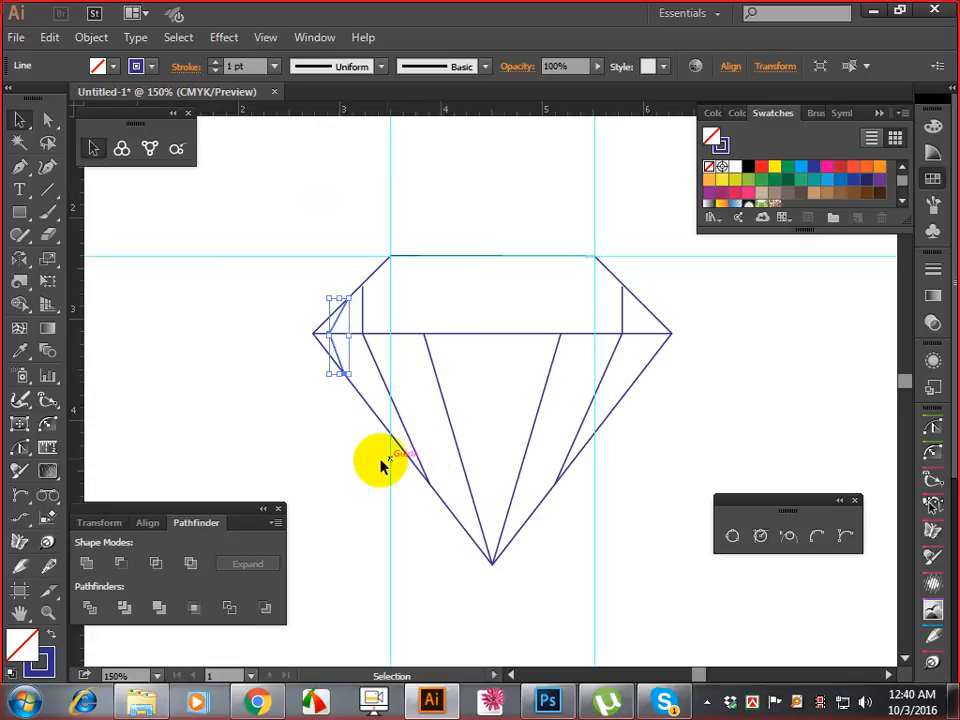
click(19, 260)
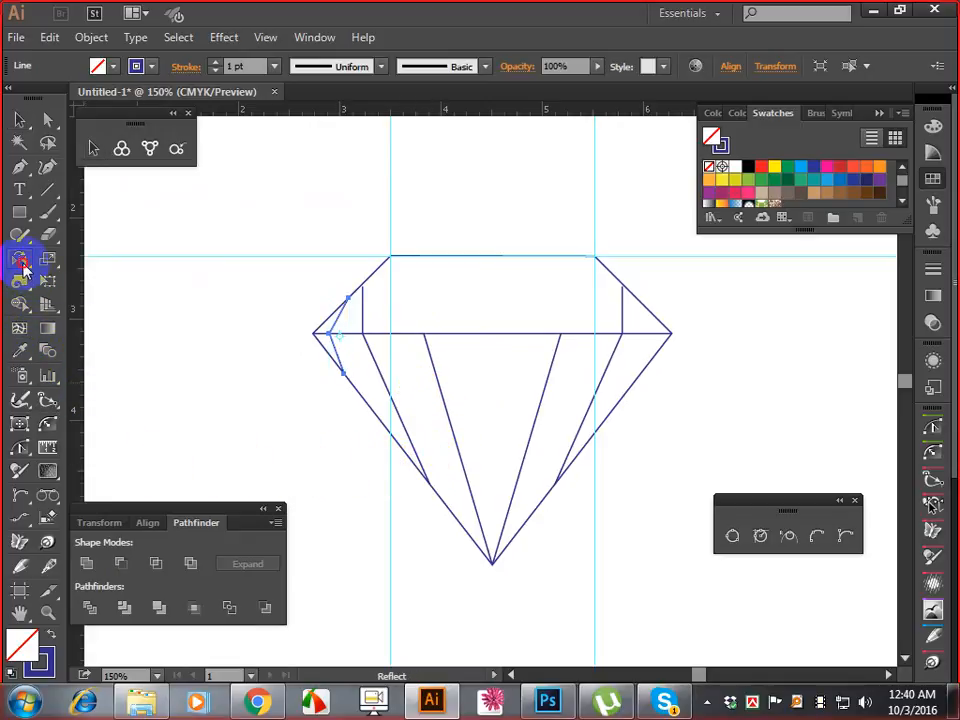
alt+click(491, 563)
click(673, 462)
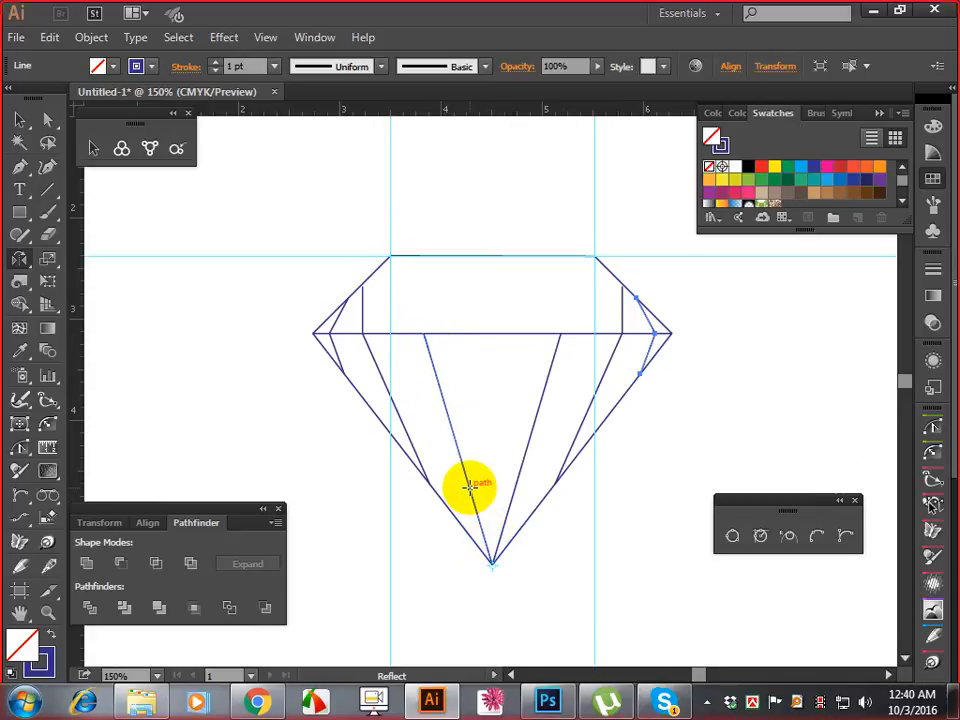
- Draw a facet line about 2 in long from the lower end of the left vertical line to the left central facet line
click(47, 189)
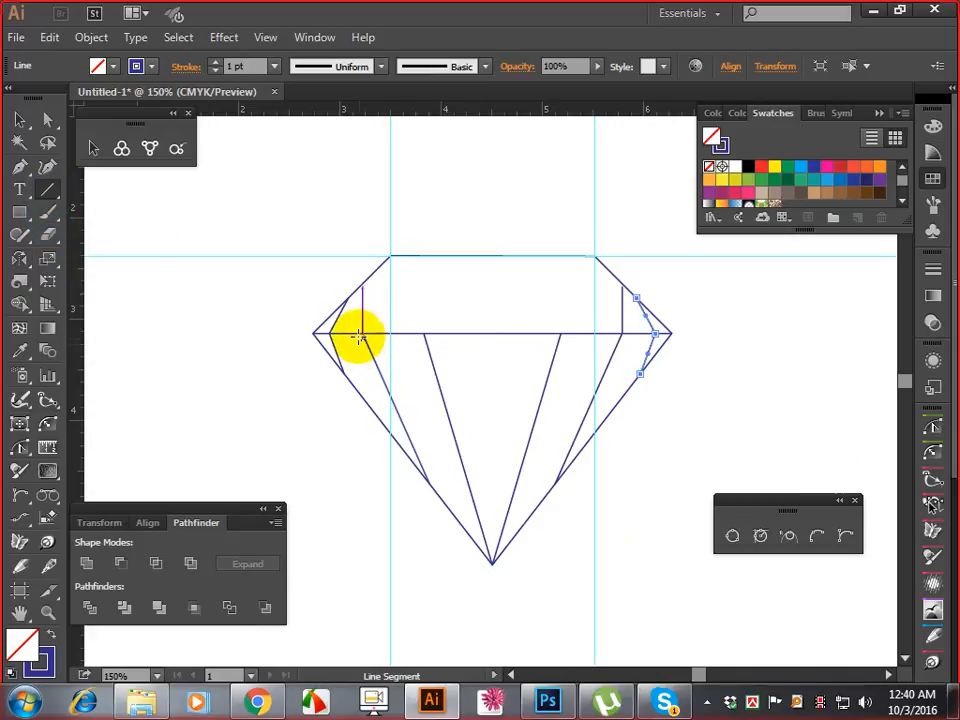
drag(365, 335, 472, 501)
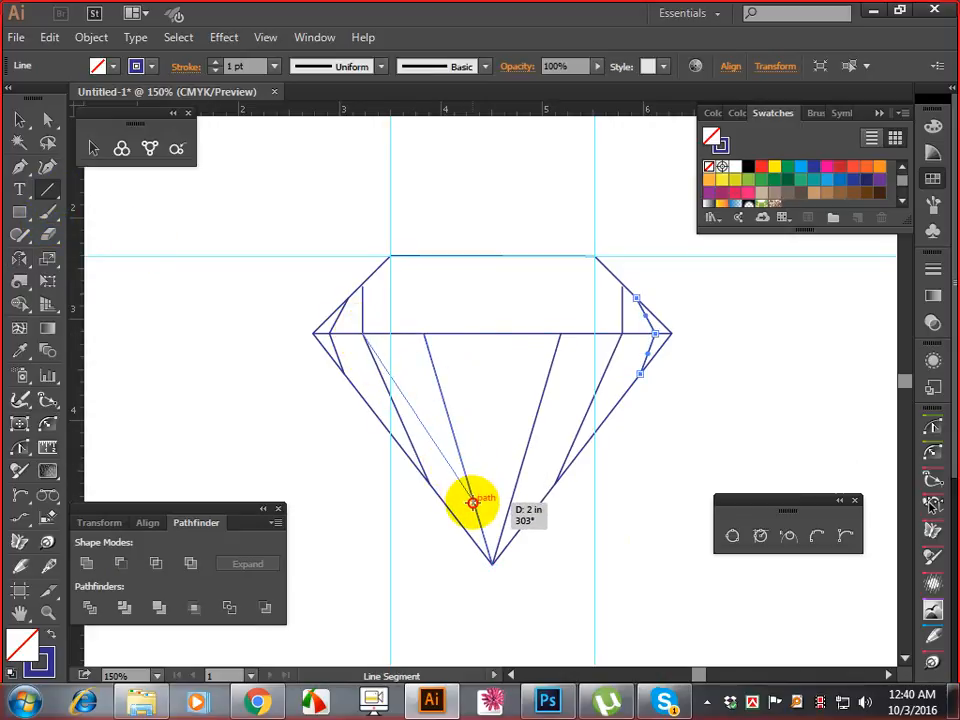
drag(472, 502, 471, 496)
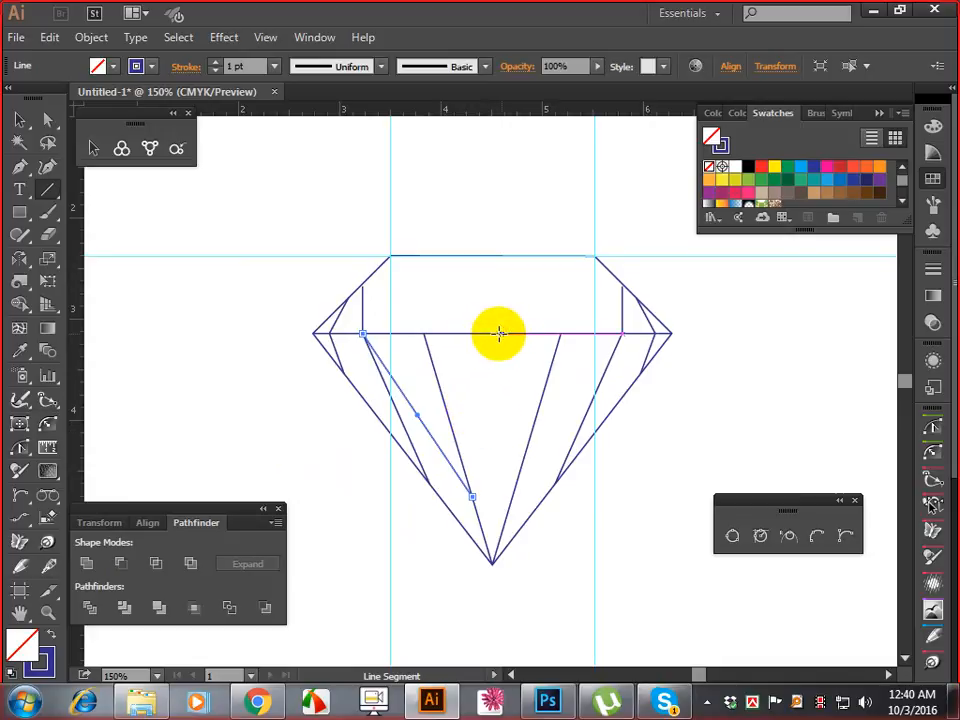
- Draw a thin rectangle between the tops of the two central facet lines and place a vertical guide through its centre
click(20, 211)
drag(426, 332, 559, 322)
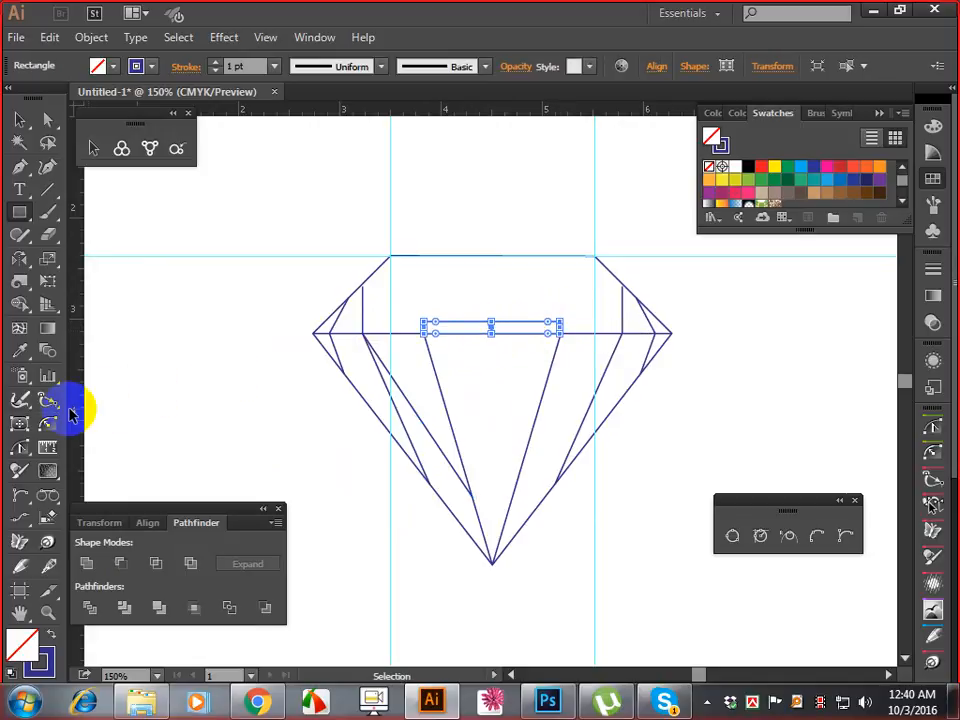
drag(78, 413, 490, 332)
click(19, 119)
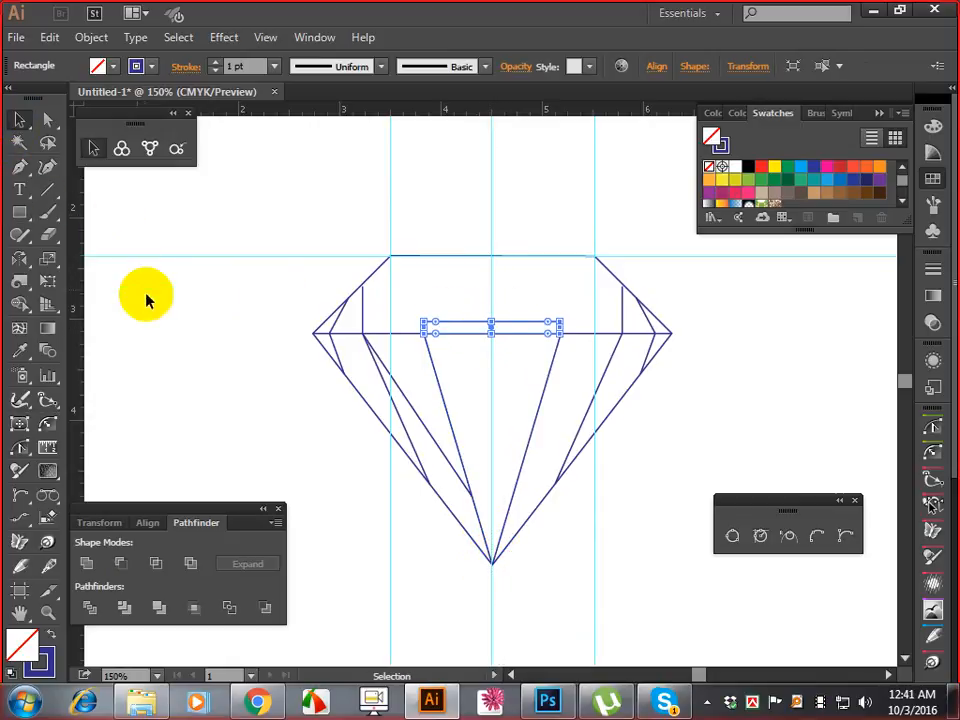
- Delete the thin helper rectangle above the horizontal line, keeping the centre guide
click(481, 325)
click(481, 325)
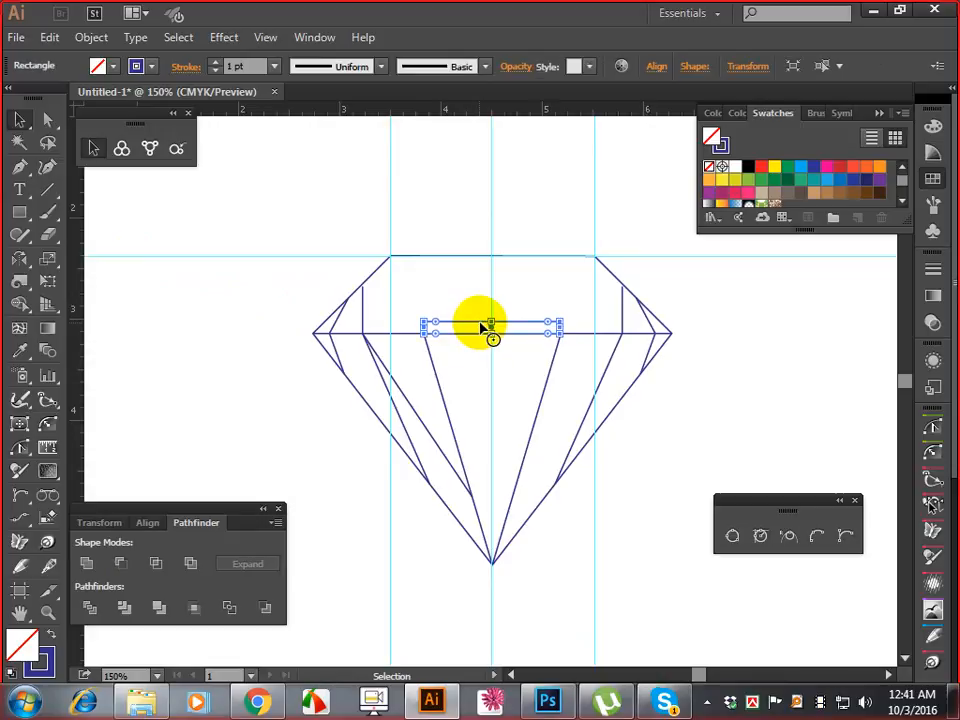
click(489, 285)
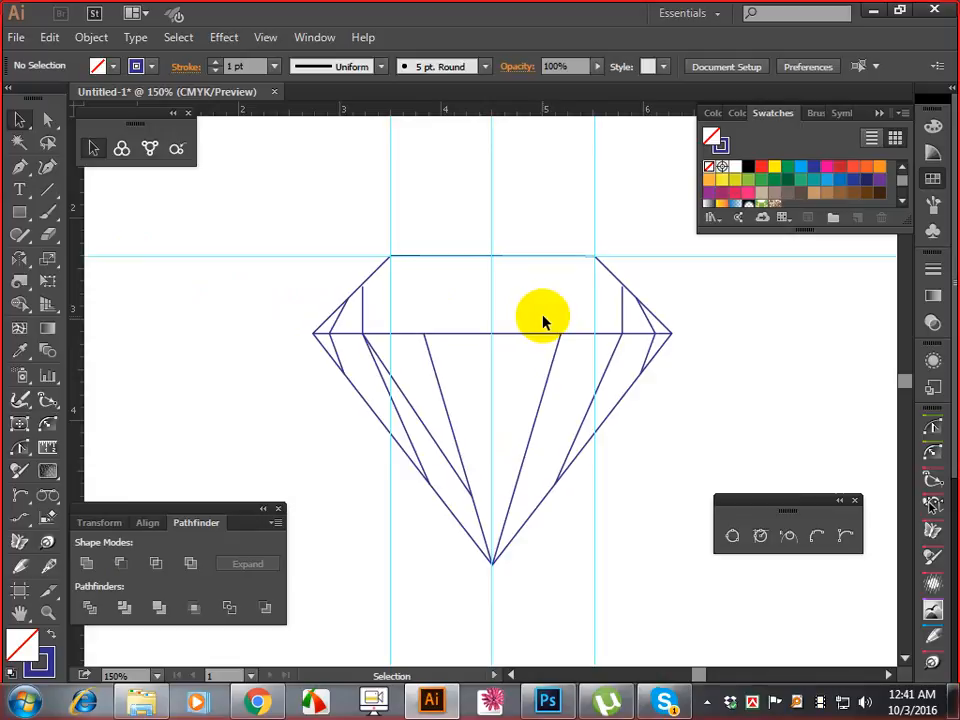
- Draw a facet line from the lower end of the long left diagonal up to the horizontal line at the centre guide
click(50, 189)
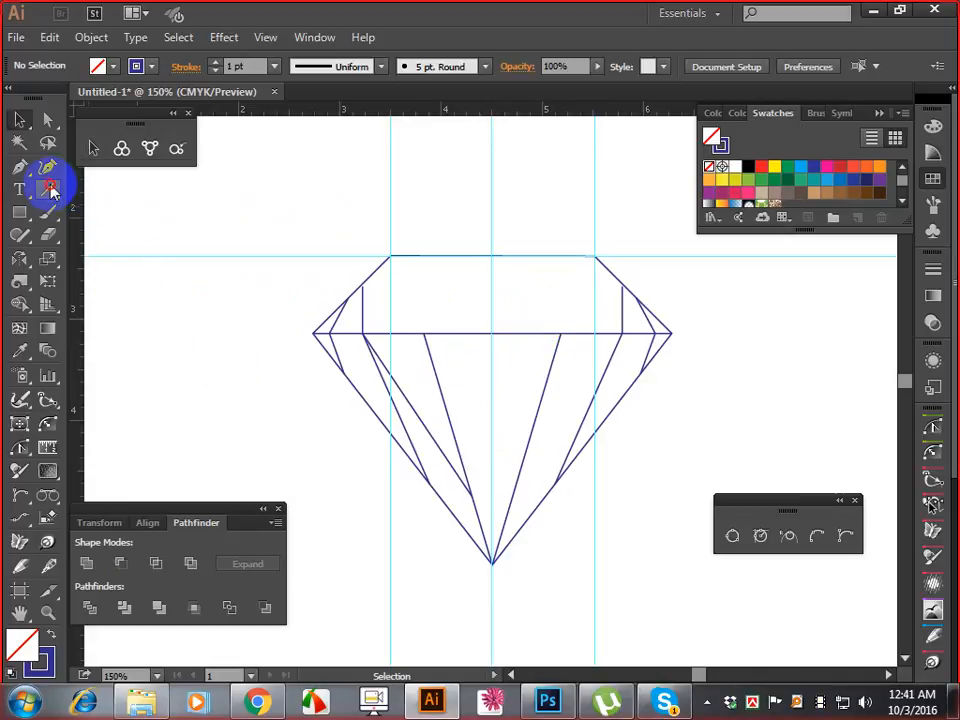
mouse_move(364, 333)
mouse_down()
mouse_move(486, 514)
mouse_move(472, 496)
mouse_up()
drag(472, 496, 491, 333)
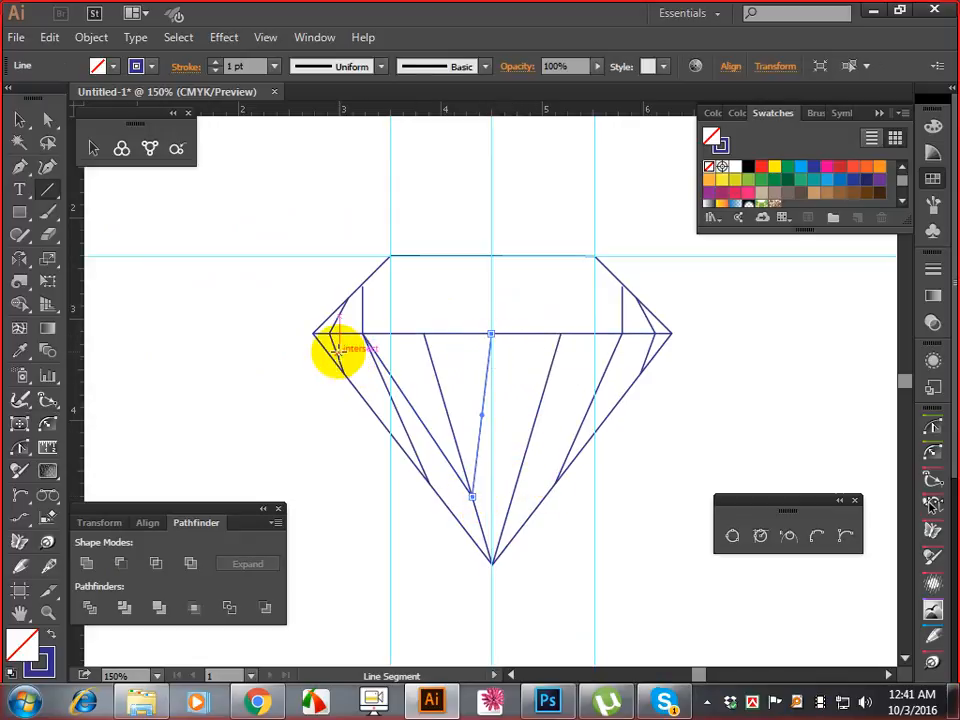
- Reflect a copy of the long left diagonal and its adjoining centre facet line across the vertical axis through the diamond's bottom tip
click(19, 120)
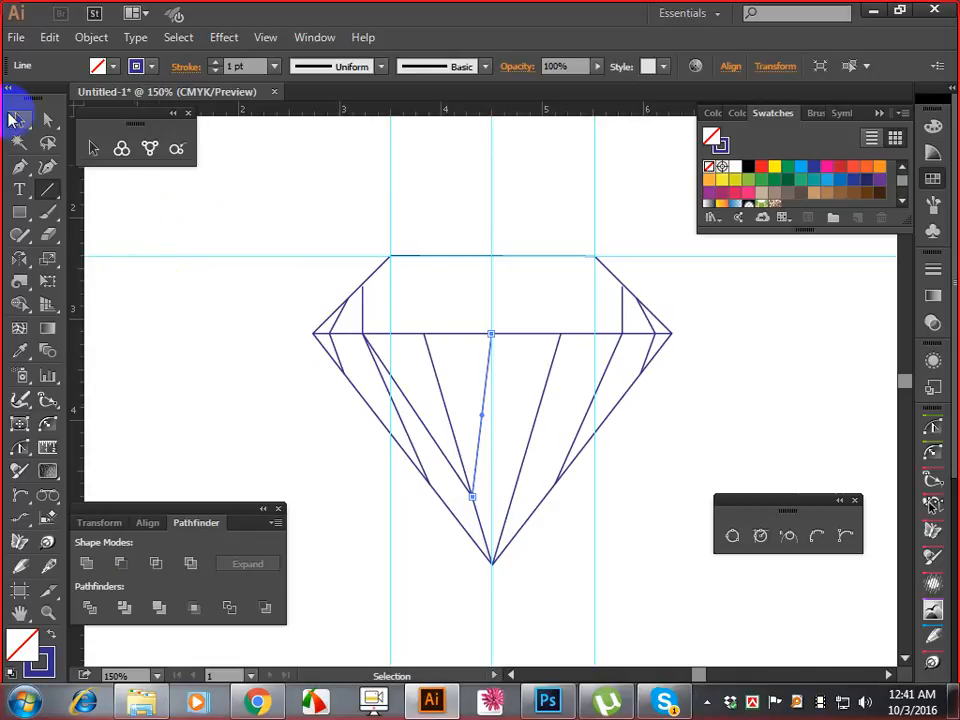
click(321, 407)
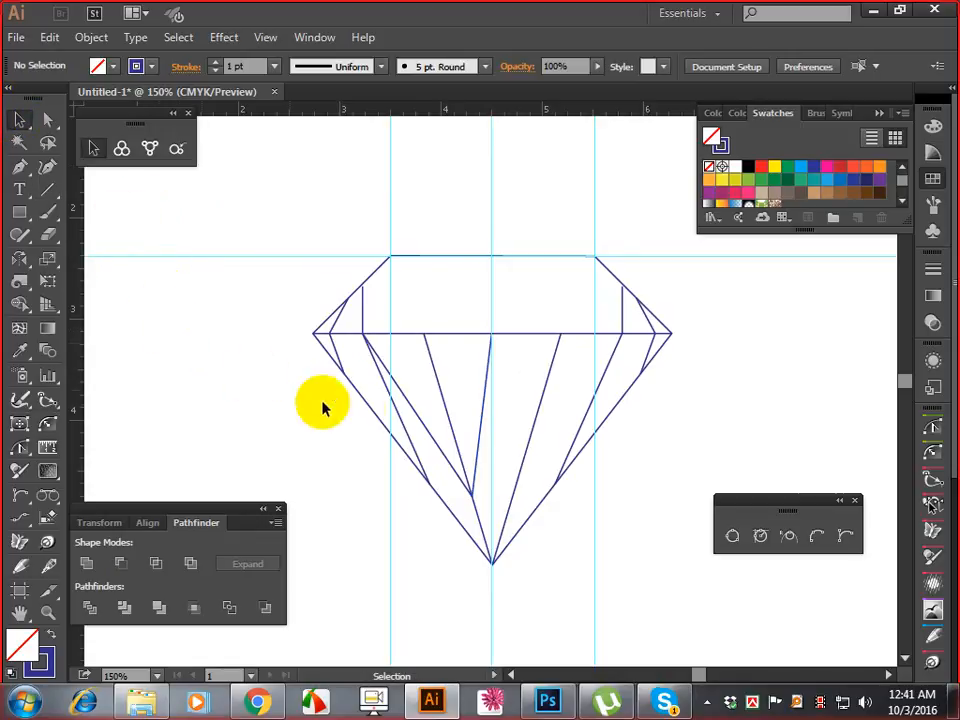
click(419, 417)
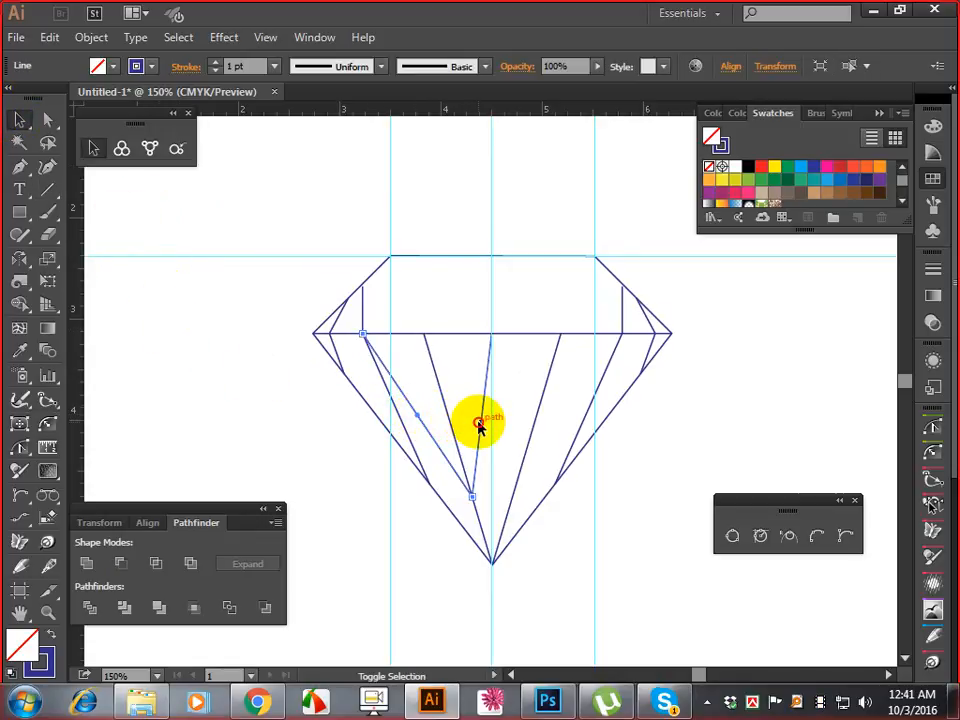
shift+click(478, 425)
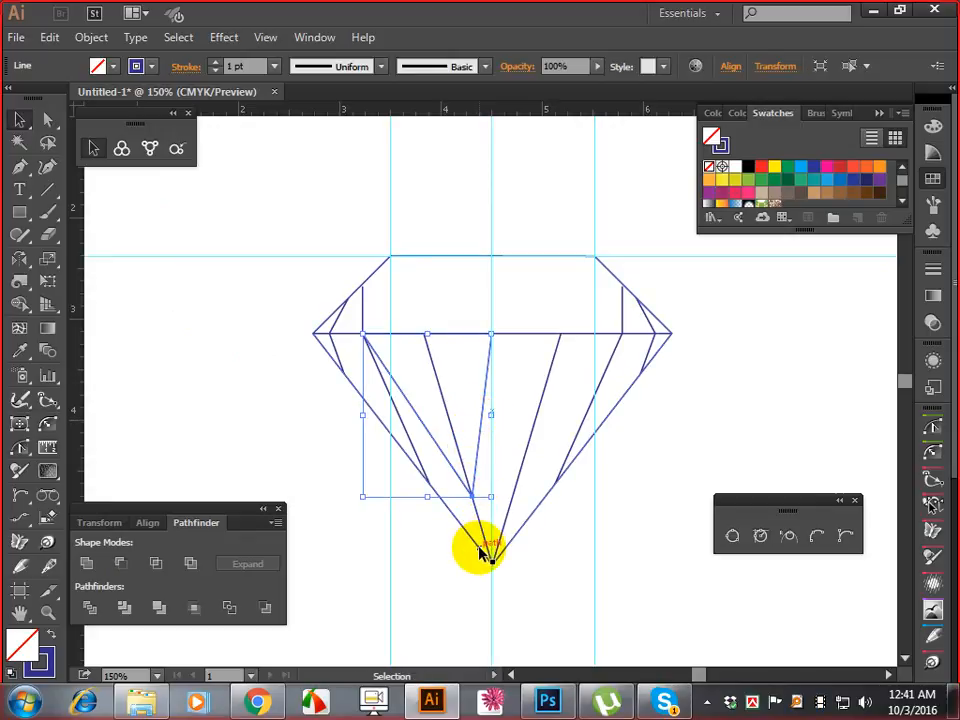
click(19, 261)
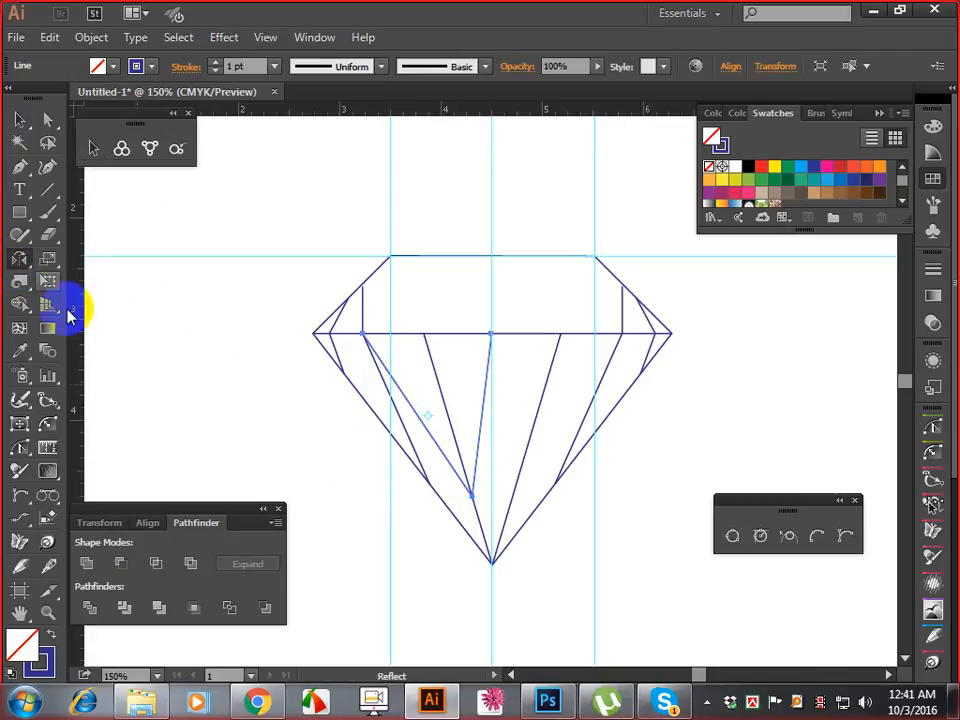
alt+click(493, 566)
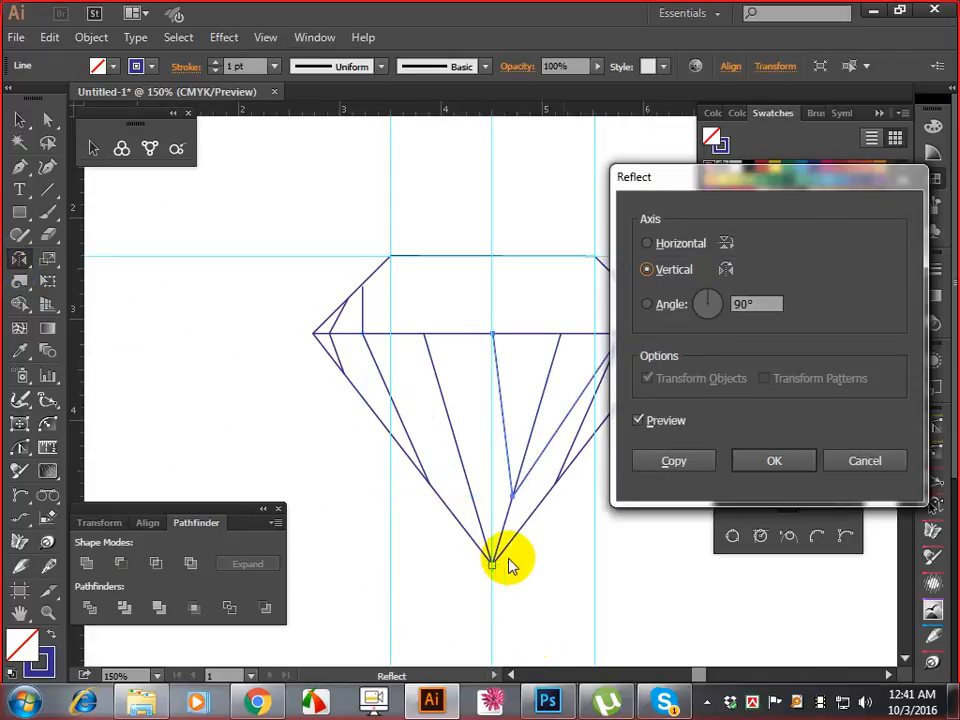
click(660, 461)
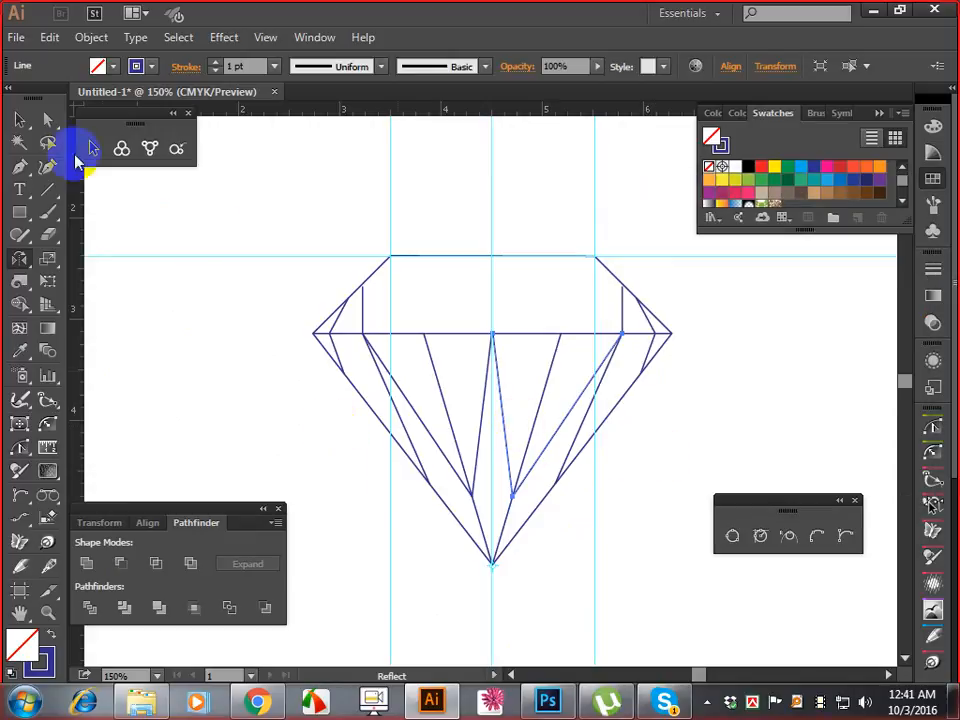
click(20, 122)
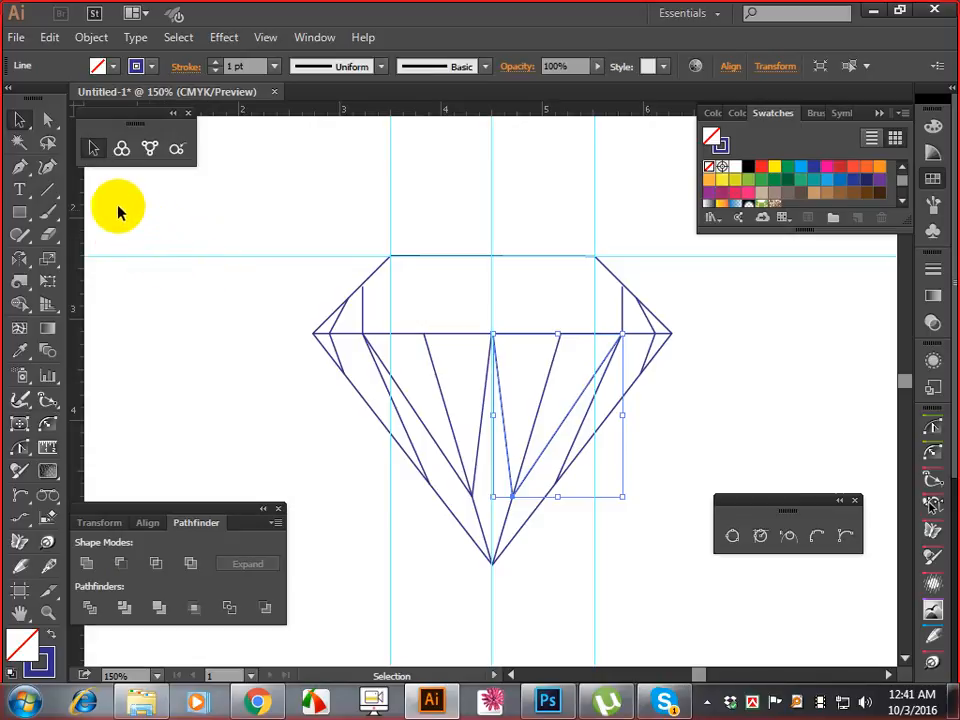
- Draw a slanted facet line from the upper end of the left vertical line to the diamond's top edge, just right of the left guide
click(53, 192)
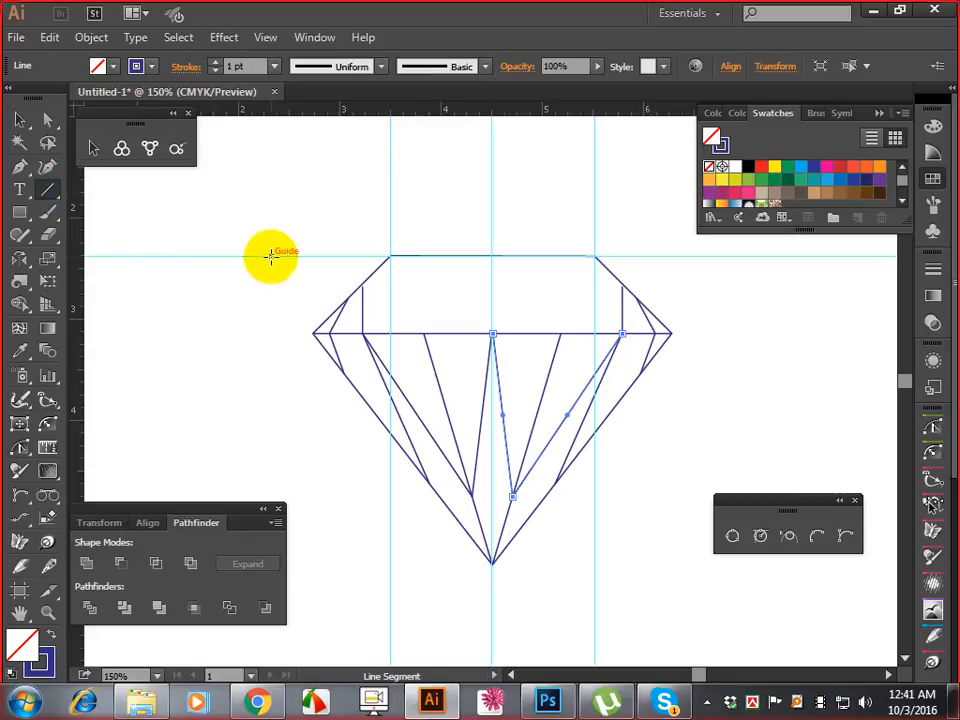
drag(361, 287, 413, 256)
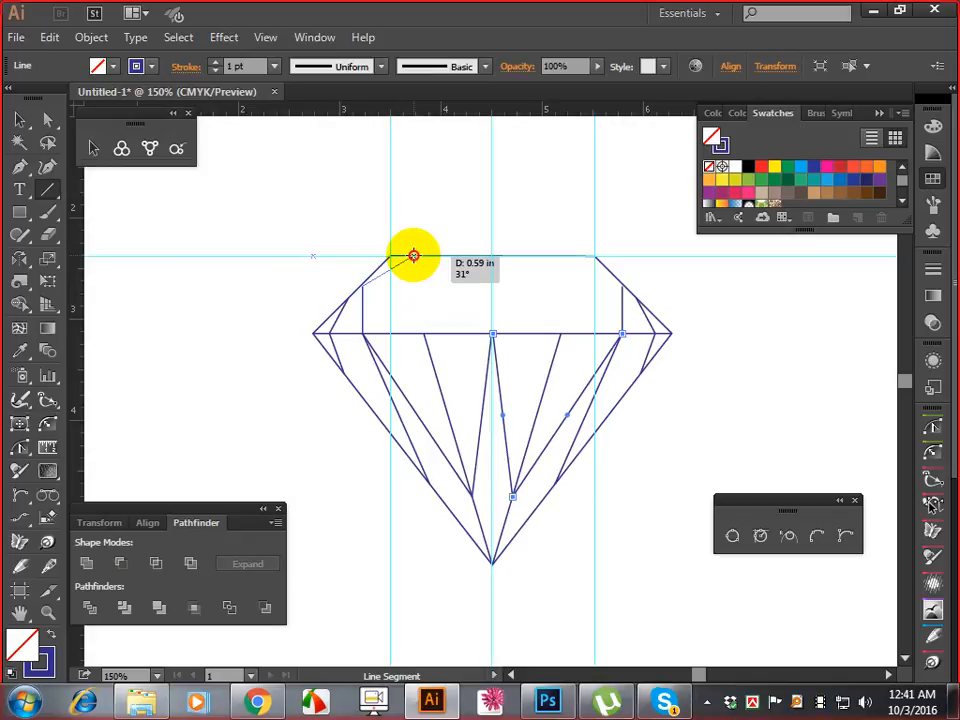
drag(413, 256, 407, 257)
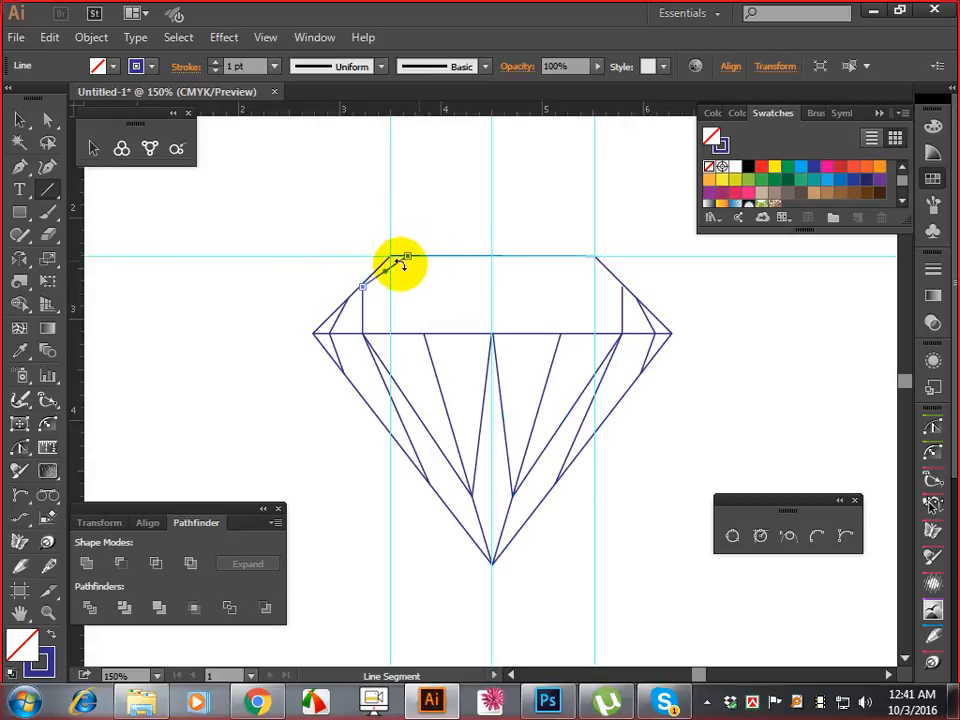
- Draw a facet line from the horizontal line's centre to the upper end of the slanted line, and another from the left vertical's foot to this diagonal
drag(490, 333, 407, 257)
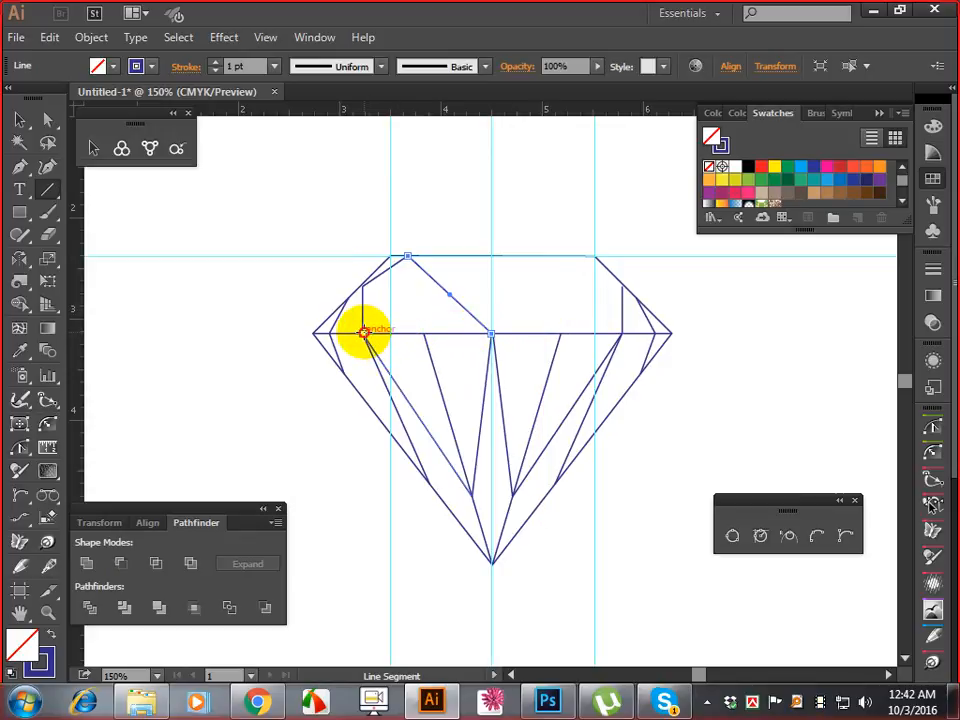
drag(364, 332, 430, 277)
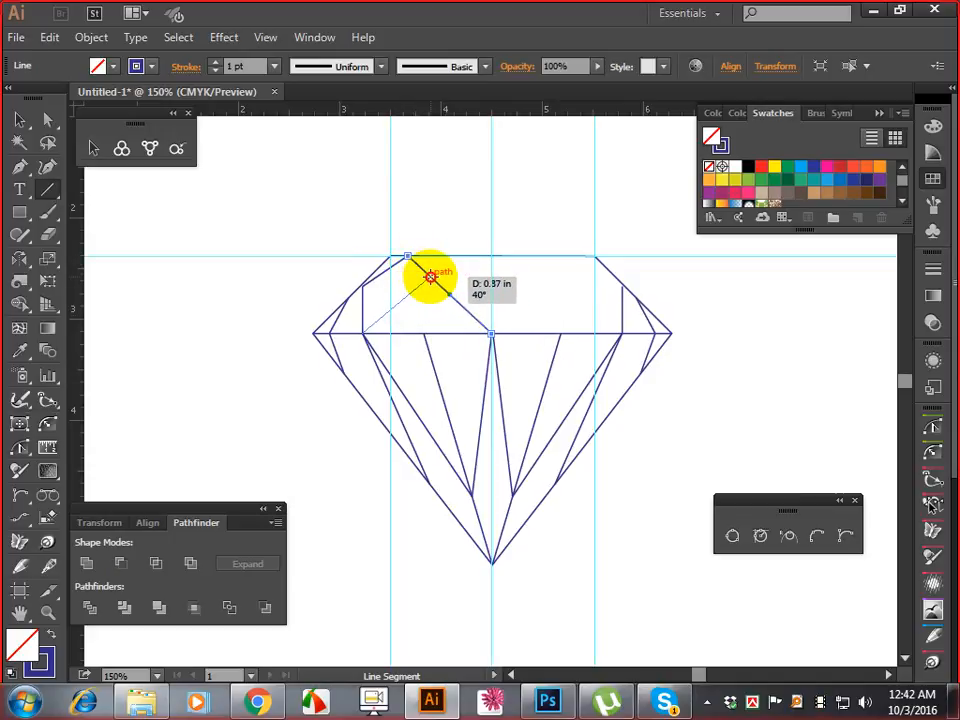
mouse_move(430, 276)
mouse_down()
mouse_move(491, 328)
mouse_move(424, 271)
mouse_up()
- From the junction on the left crown diagonal, draw a vertical facet line to the horizontal line and a short slanted one to the top edge
drag(426, 333, 424, 271)
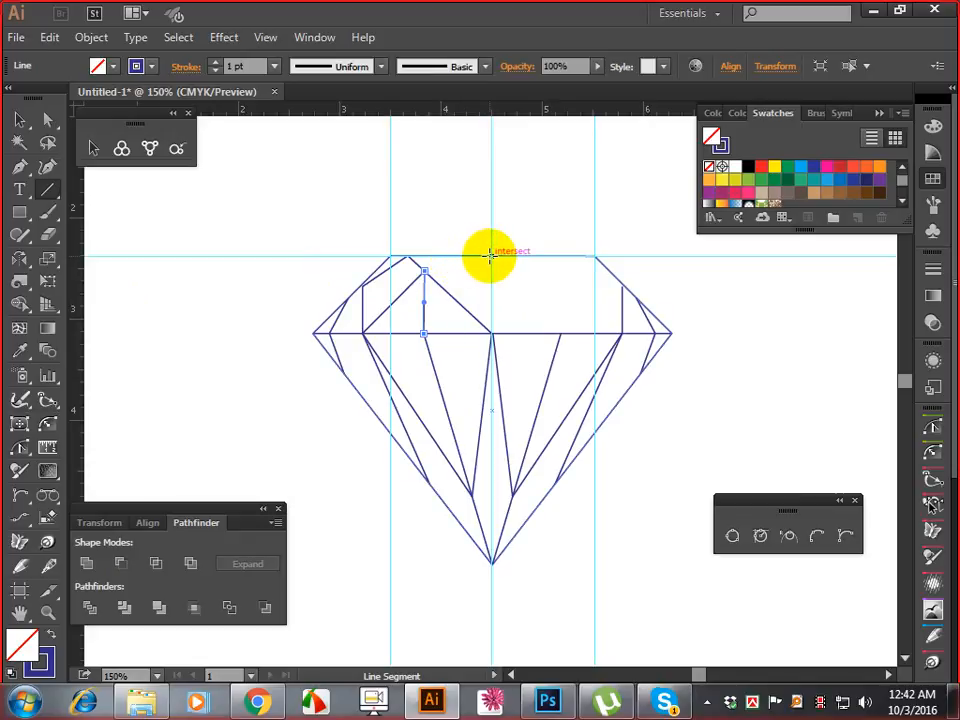
drag(471, 255, 425, 270)
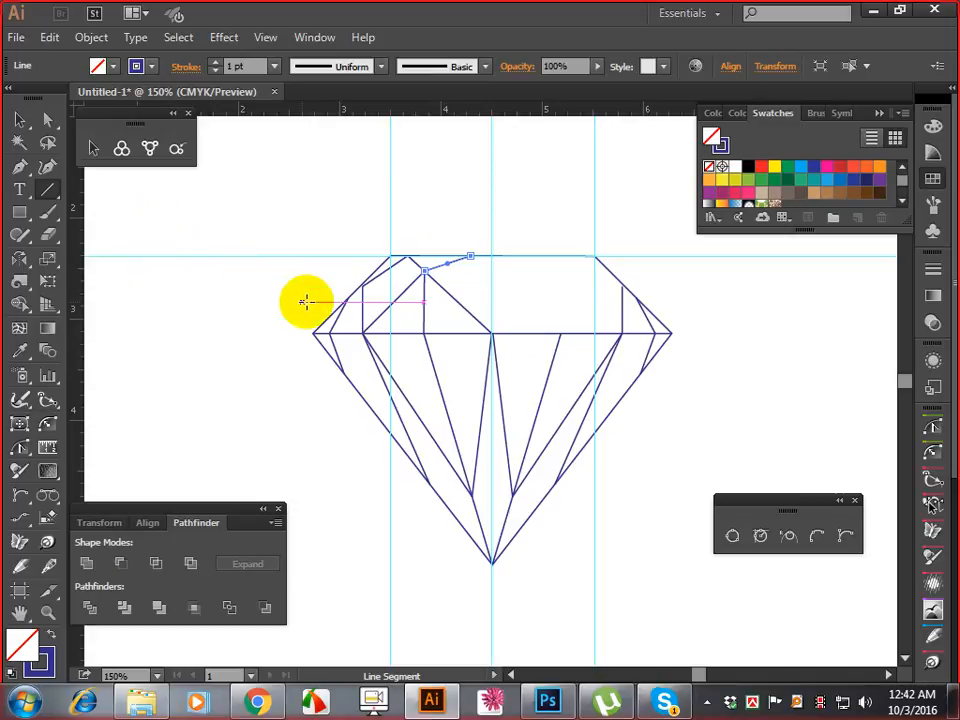
click(19, 121)
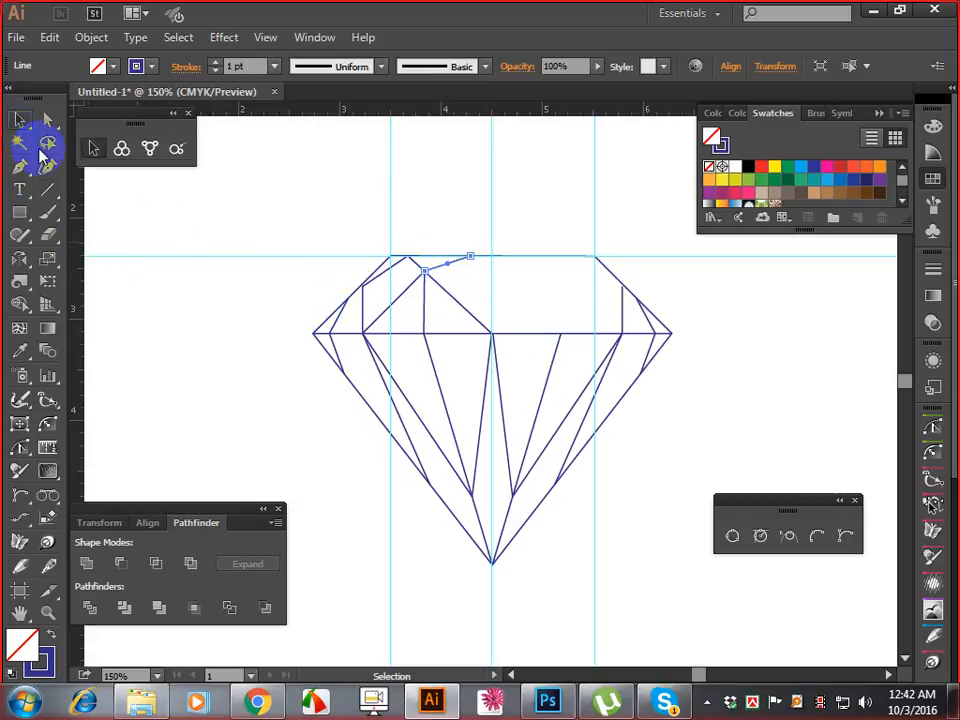
click(225, 285)
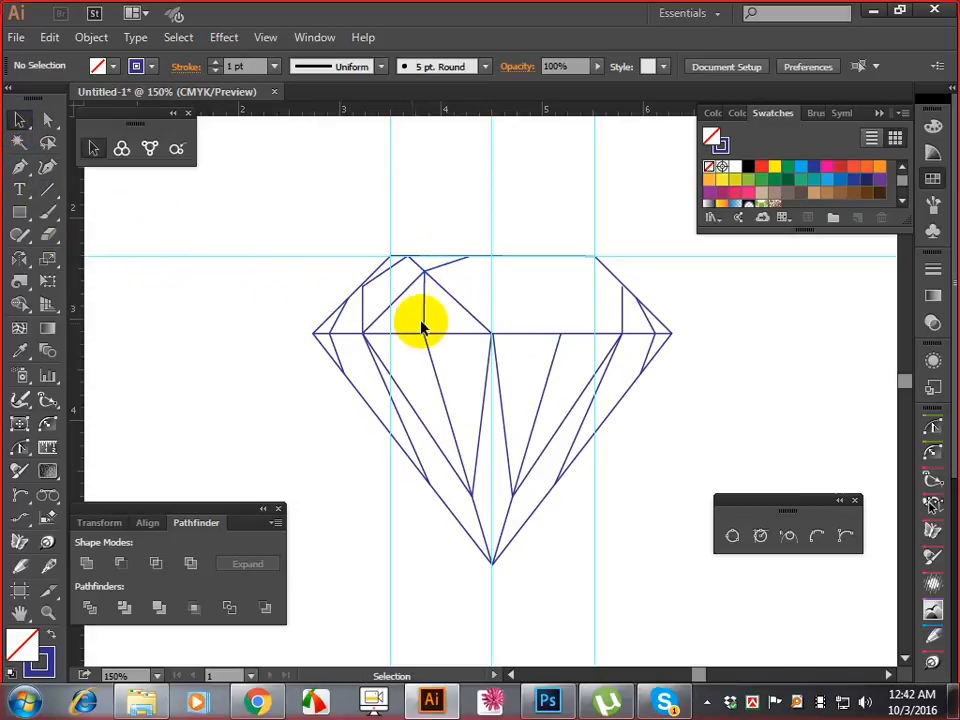
- Reflect a copy of the left crown facet lines across the vertical axis through the diamond's bottom tip
click(473, 314)
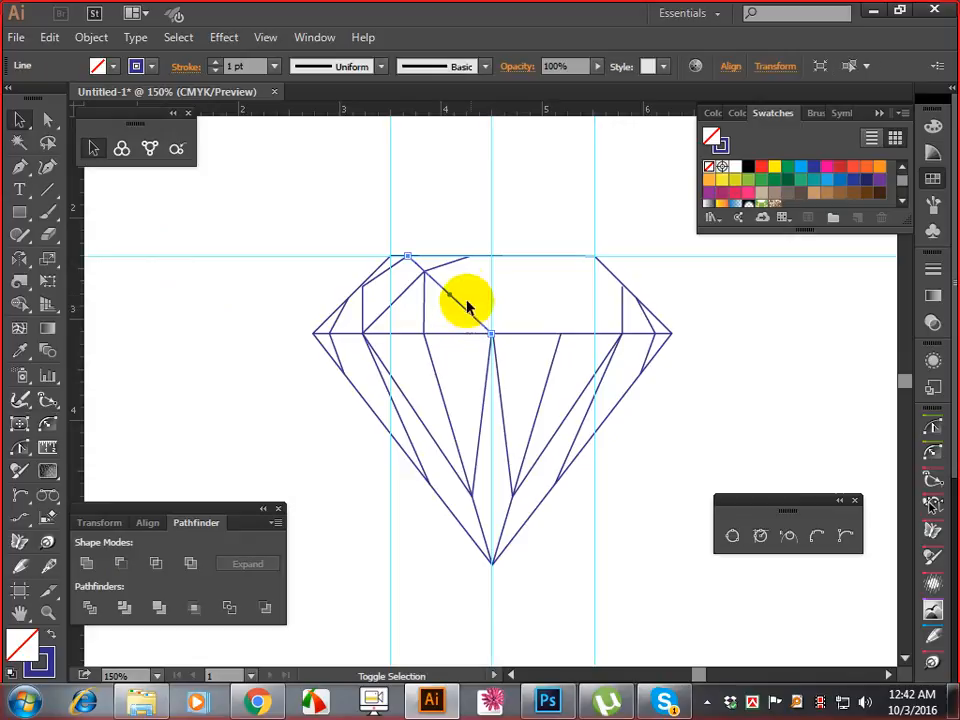
drag(453, 265, 388, 318)
drag(388, 316, 381, 274)
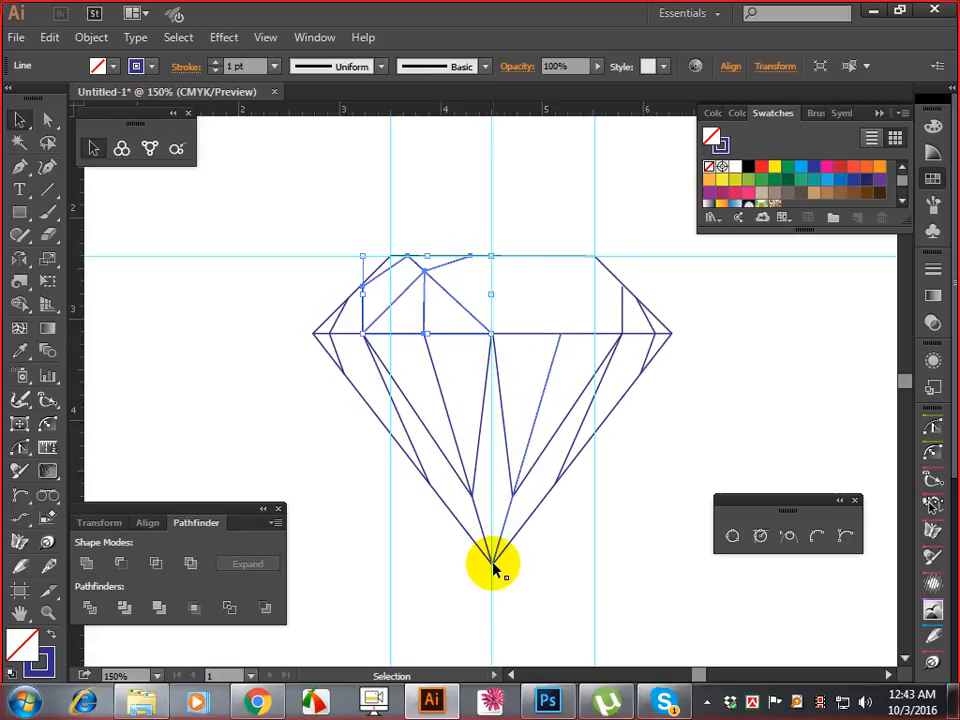
click(20, 259)
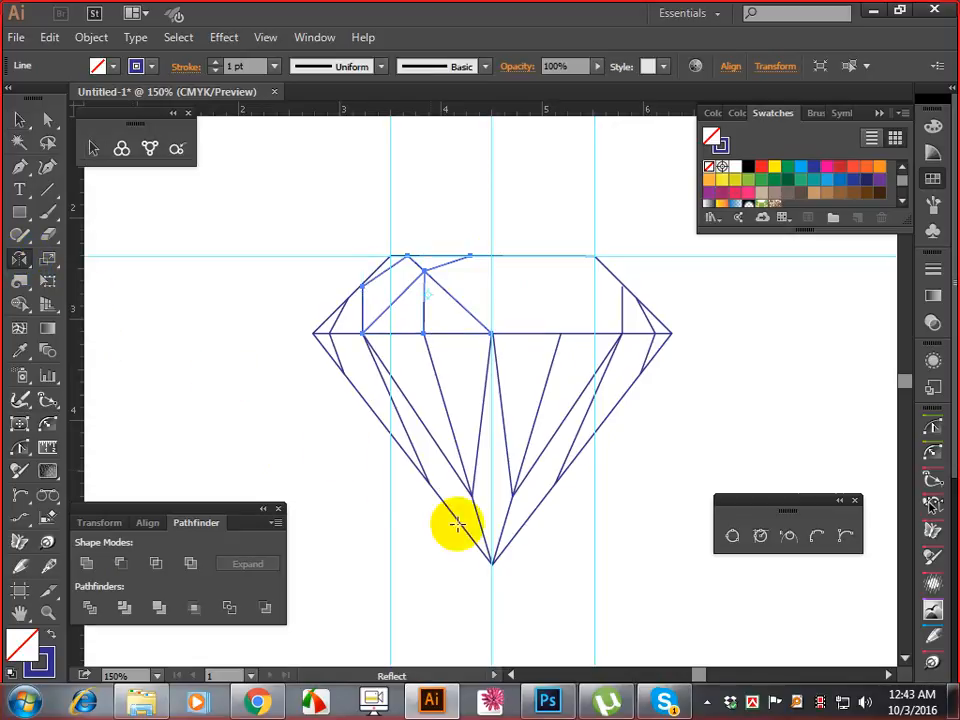
alt+click(491, 563)
click(670, 460)
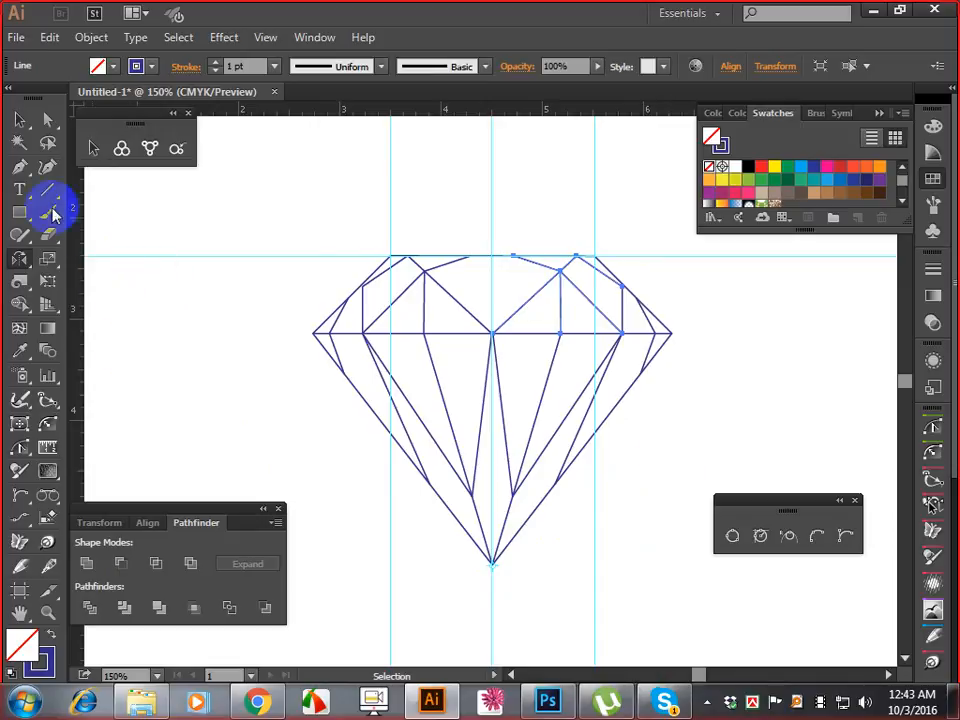
- Deselect the reflected facet lines and hide the guides
click(19, 119)
click(165, 287)
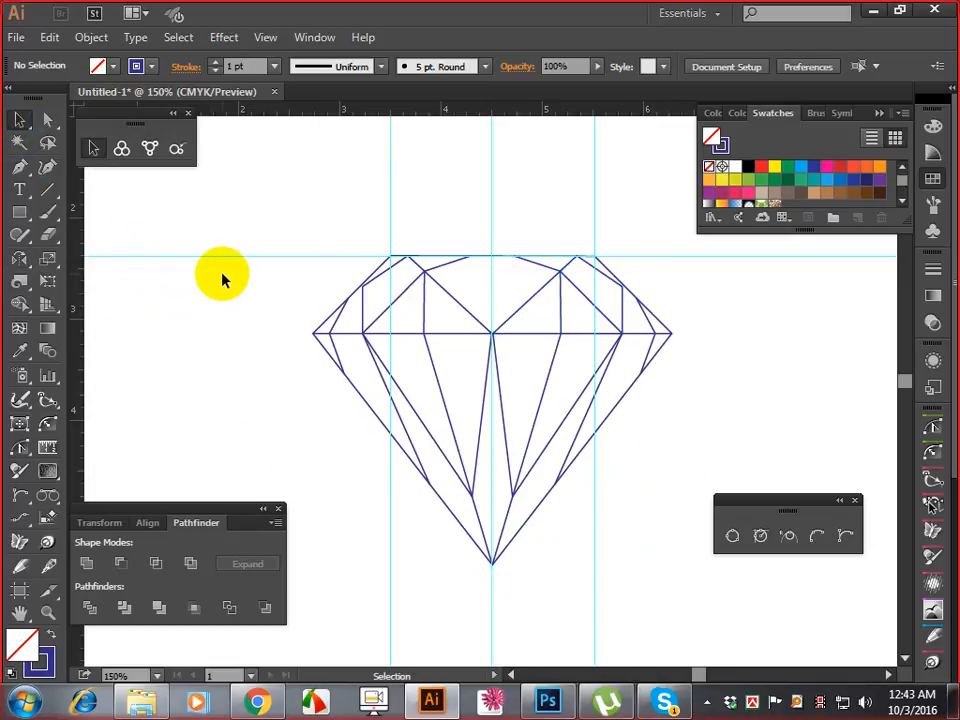
drag(234, 289, 221, 281)
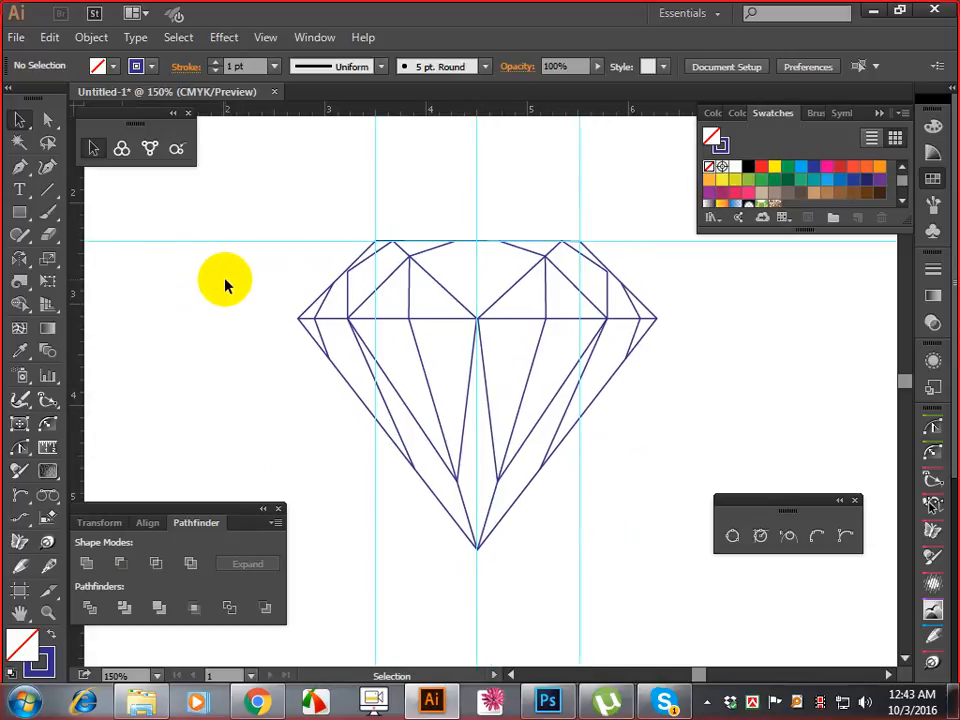
key(ctrl+semicolon)
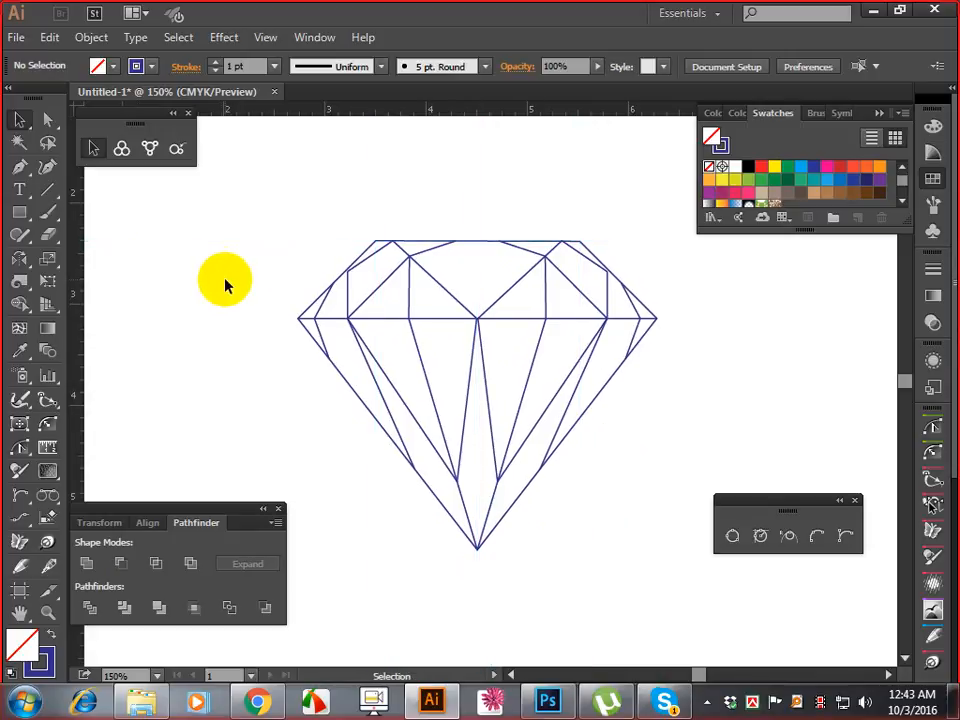